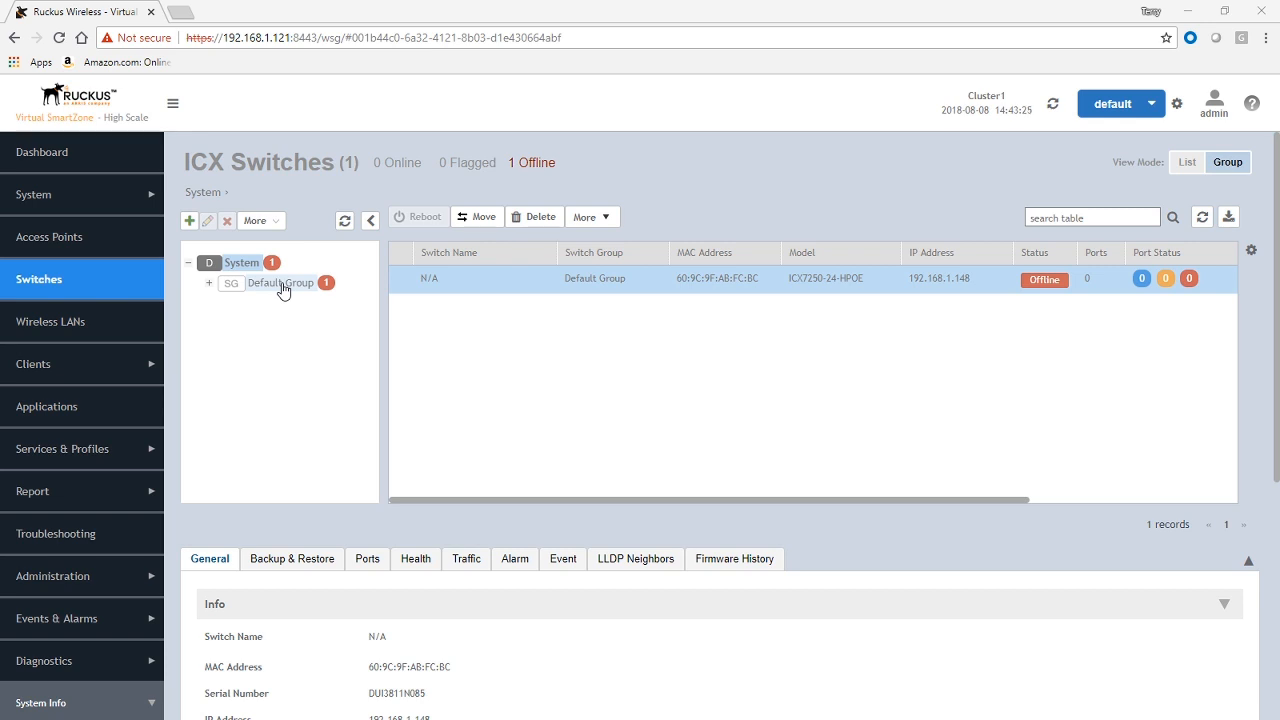
- Create a group of type Switch Group named sortbyiprange under the System domain
{"action": "left_click", "coordinate": [282, 284]}
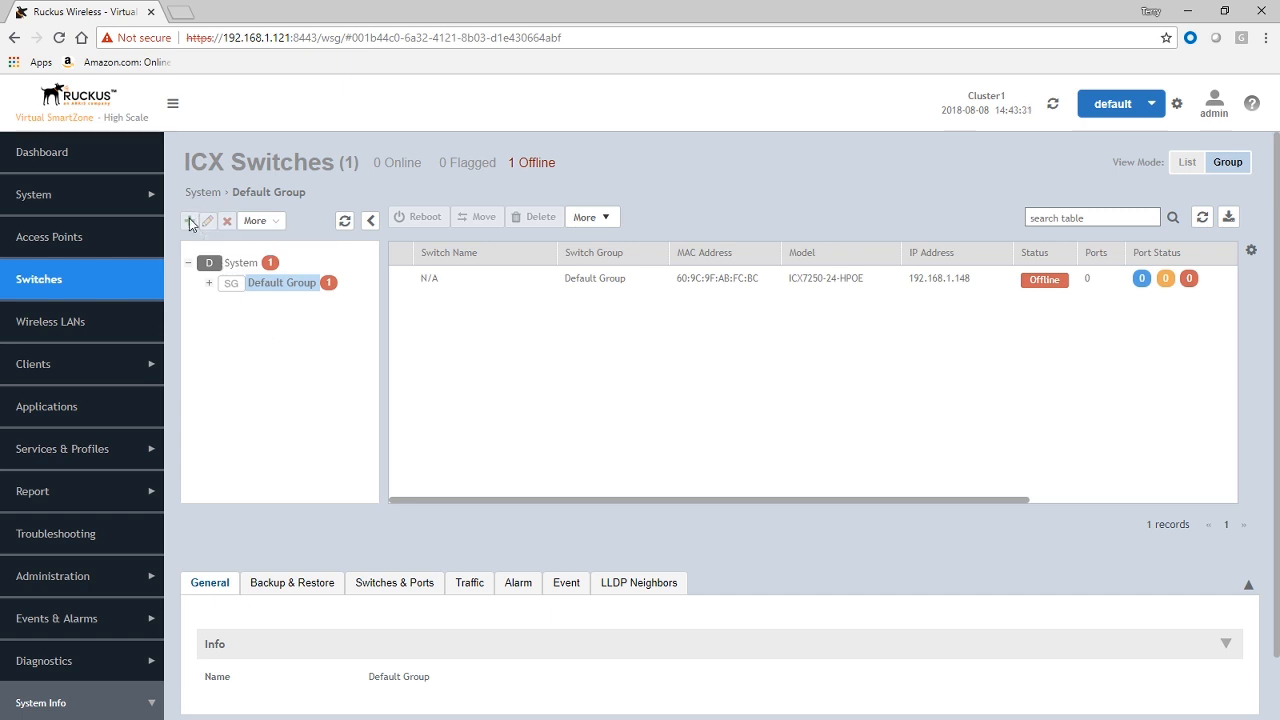
{"action": "left_click", "coordinate": [232, 263]}
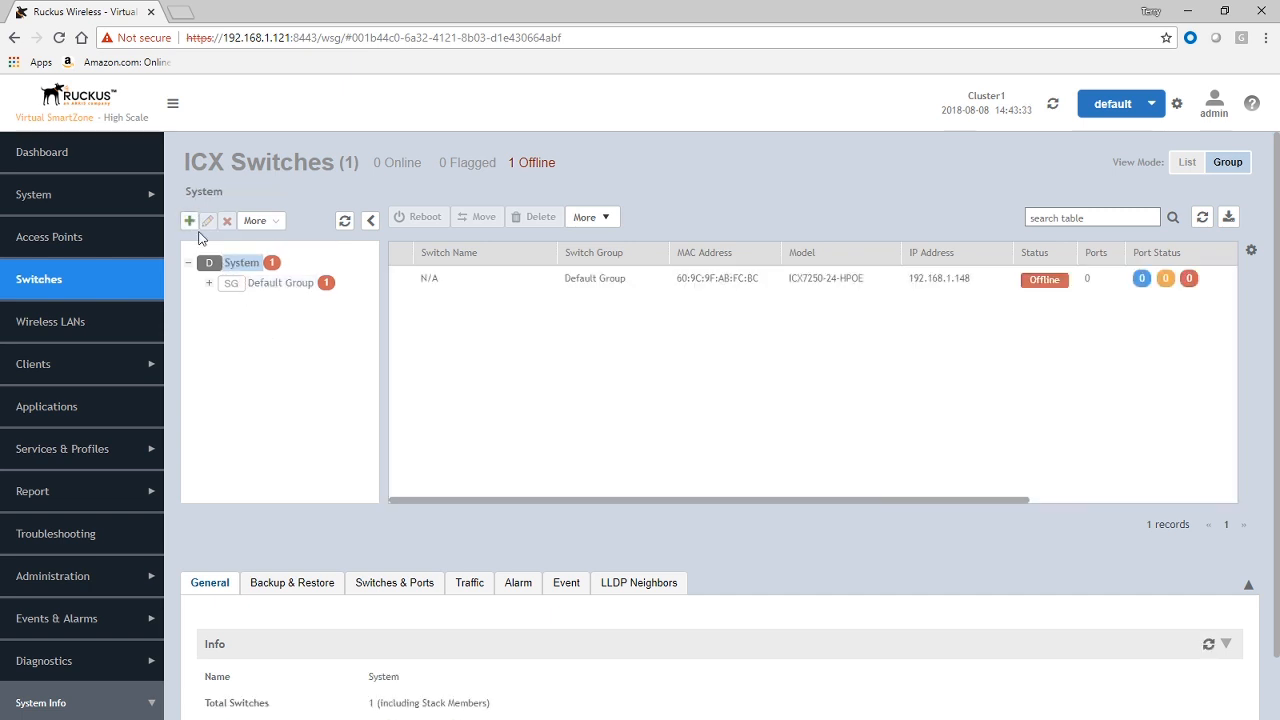
{"action": "left_click", "coordinate": [189, 220]}
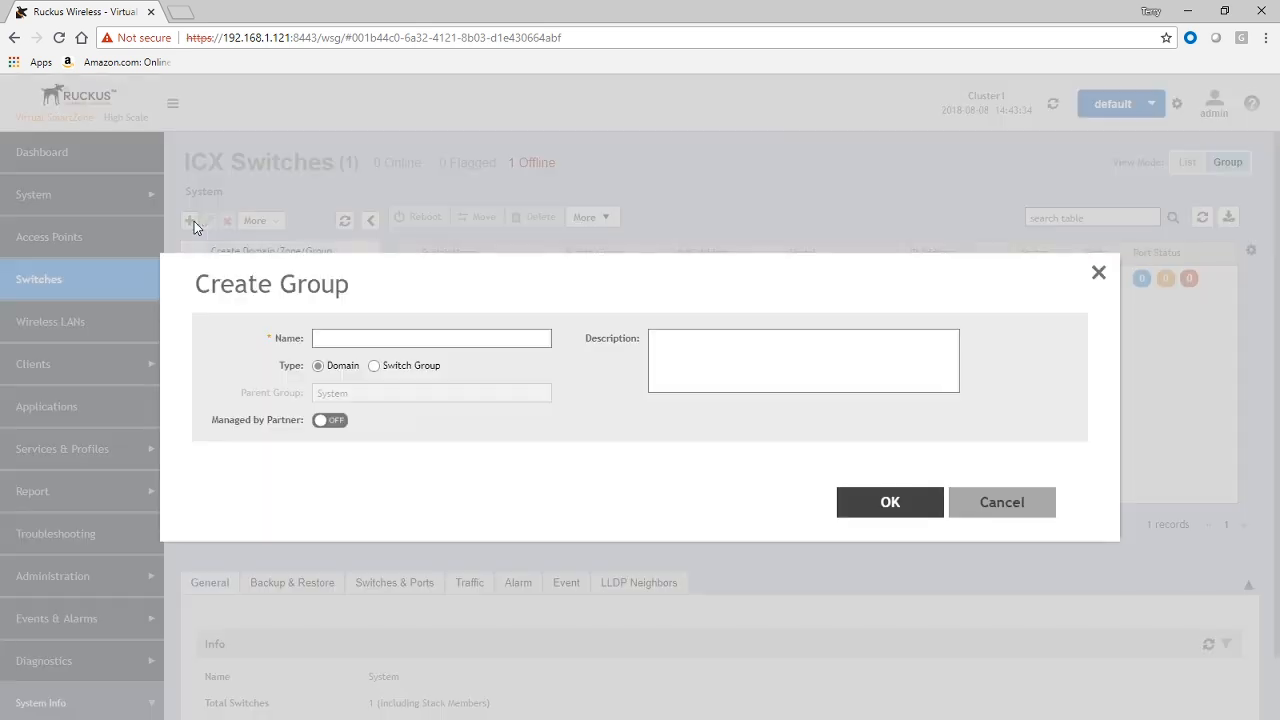
{"action": "left_click", "coordinate": [373, 366]}
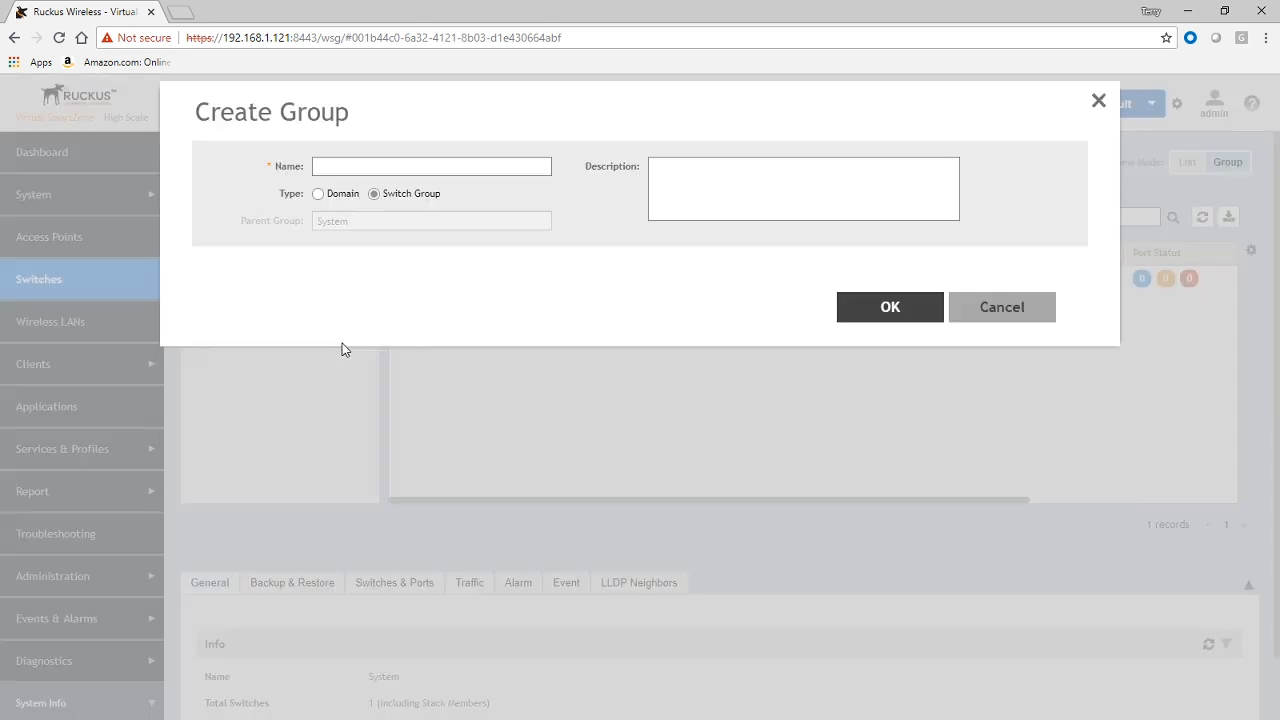
{"action": "left_click", "coordinate": [328, 167]}
{"action": "type", "text": "sw"}
{"action": "type", "text": "ftby"}
{"action": "type", "text": "ip"}
{"action": "type", "text": "range"}
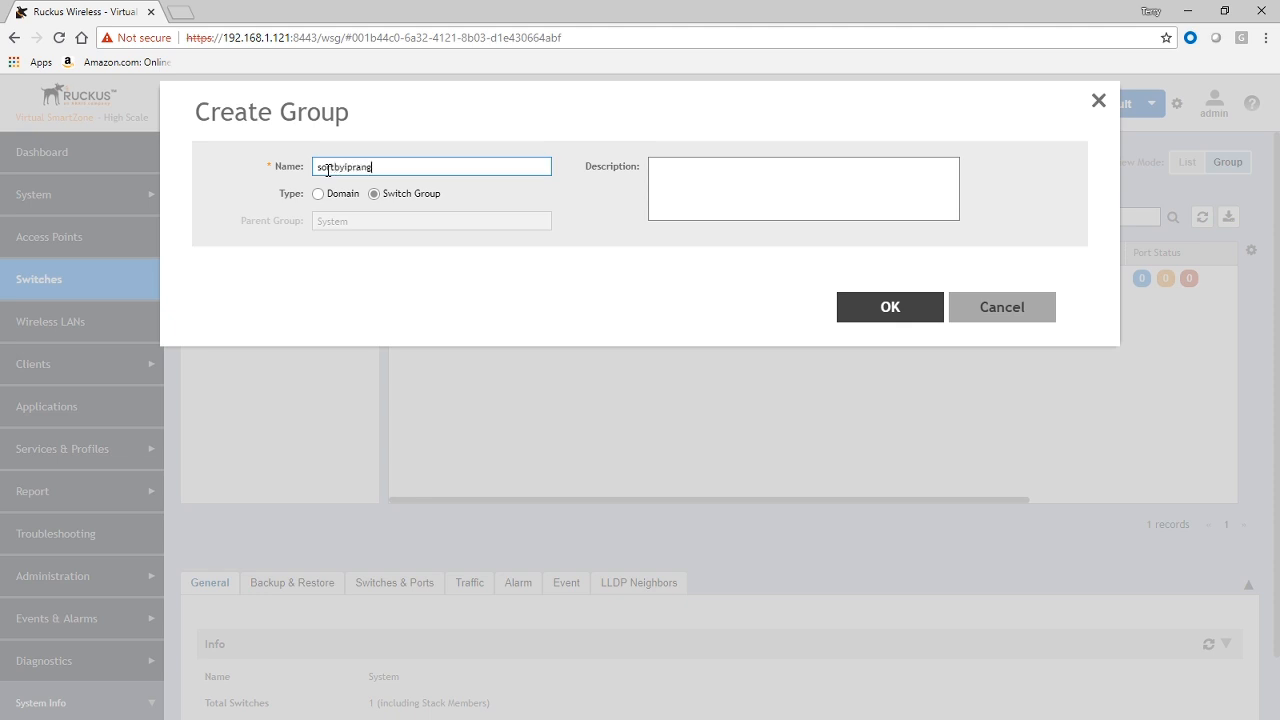
{"action": "left_click", "coordinate": [875, 308]}
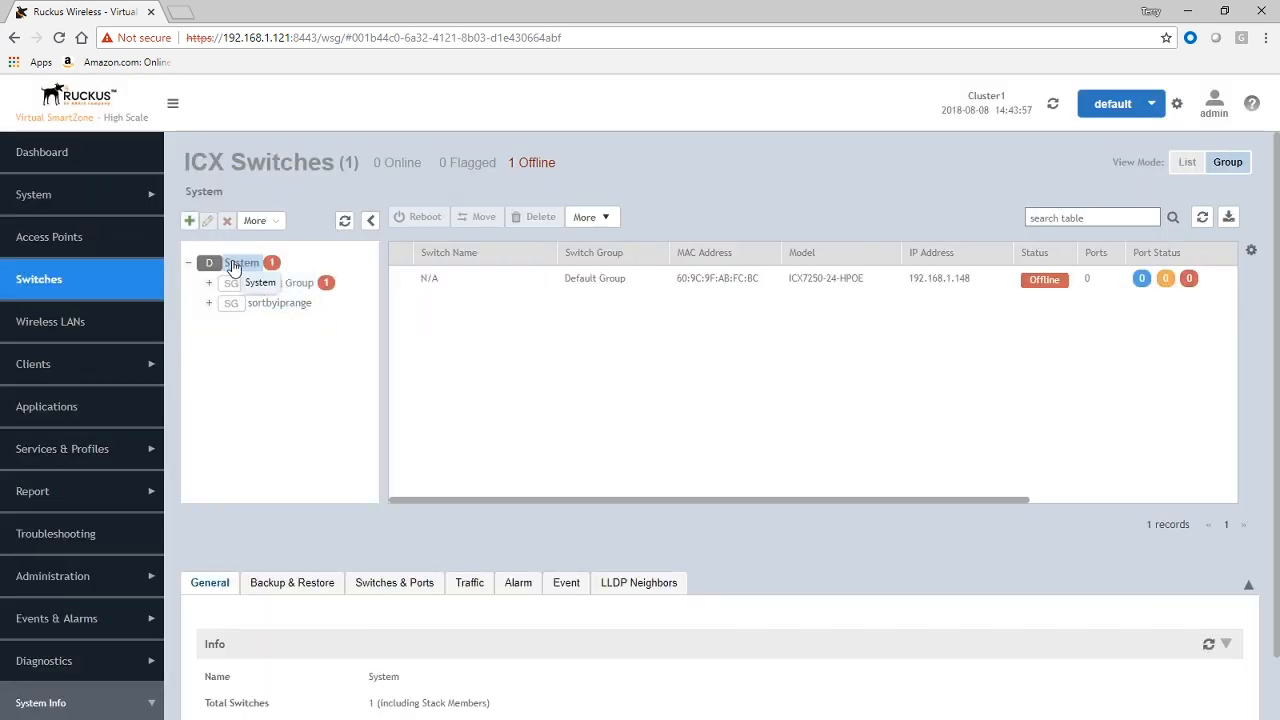
- Create a second switch group named 7150 under System and view both new groups' switch lists
{"action": "left_click", "coordinate": [190, 221]}
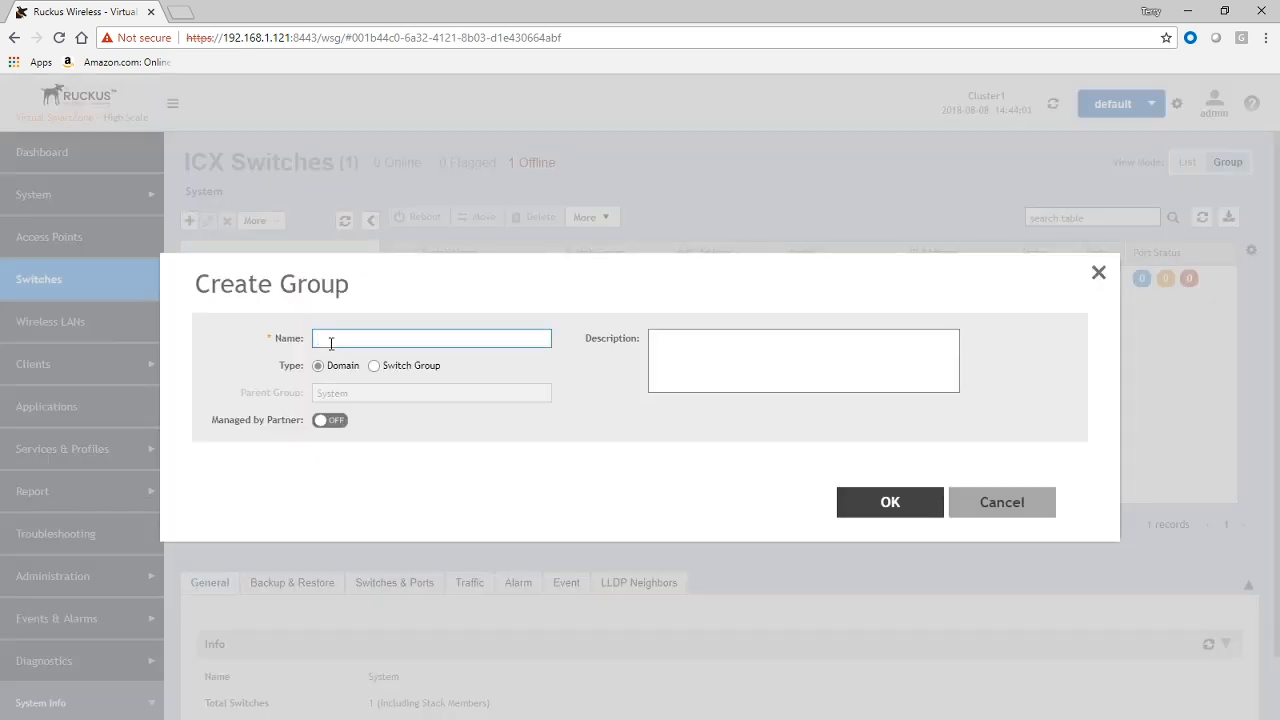
{"action": "type", "text": "7150"}
{"action": "left_click", "coordinate": [398, 371]}
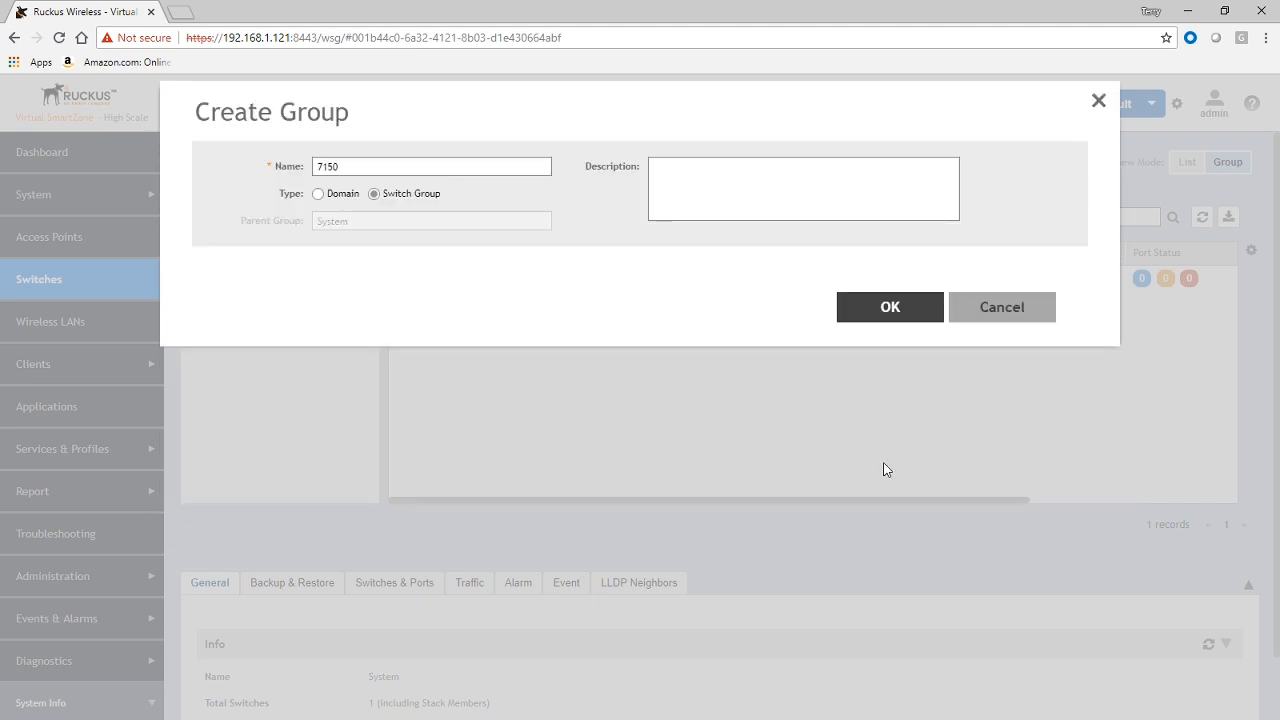
{"action": "left_click", "coordinate": [889, 309]}
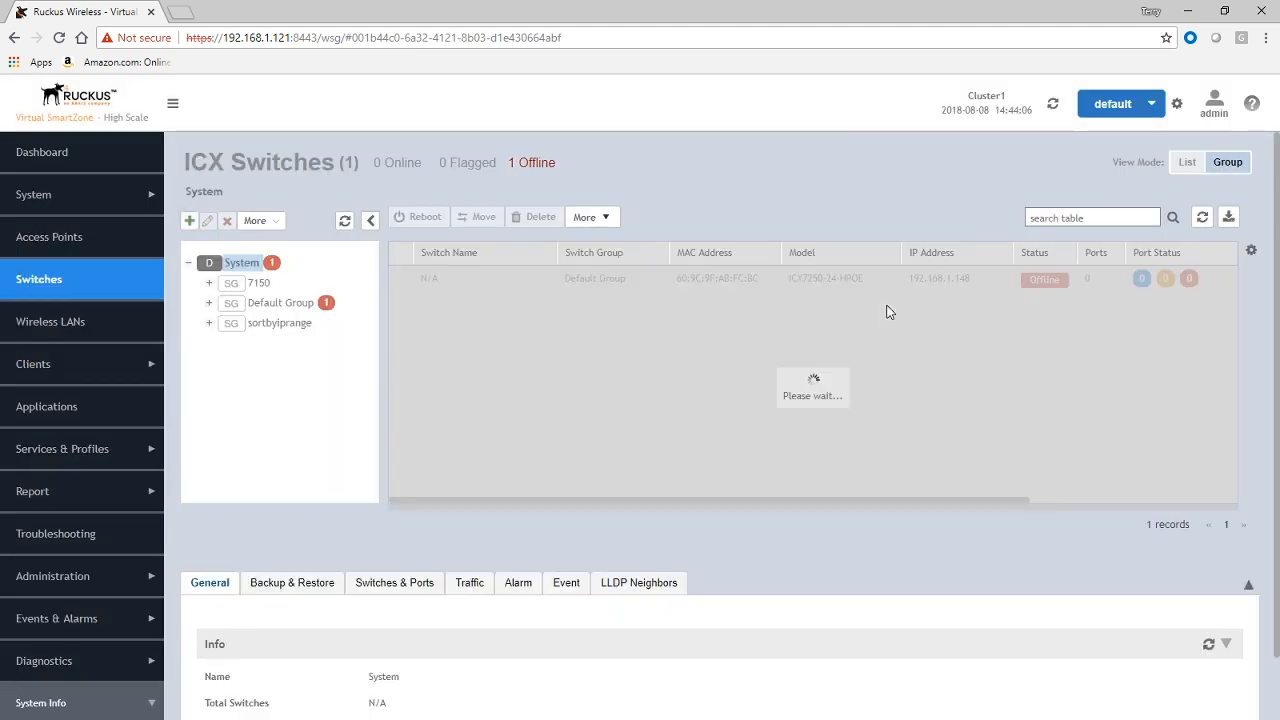
{"action": "left_click", "coordinate": [258, 283]}
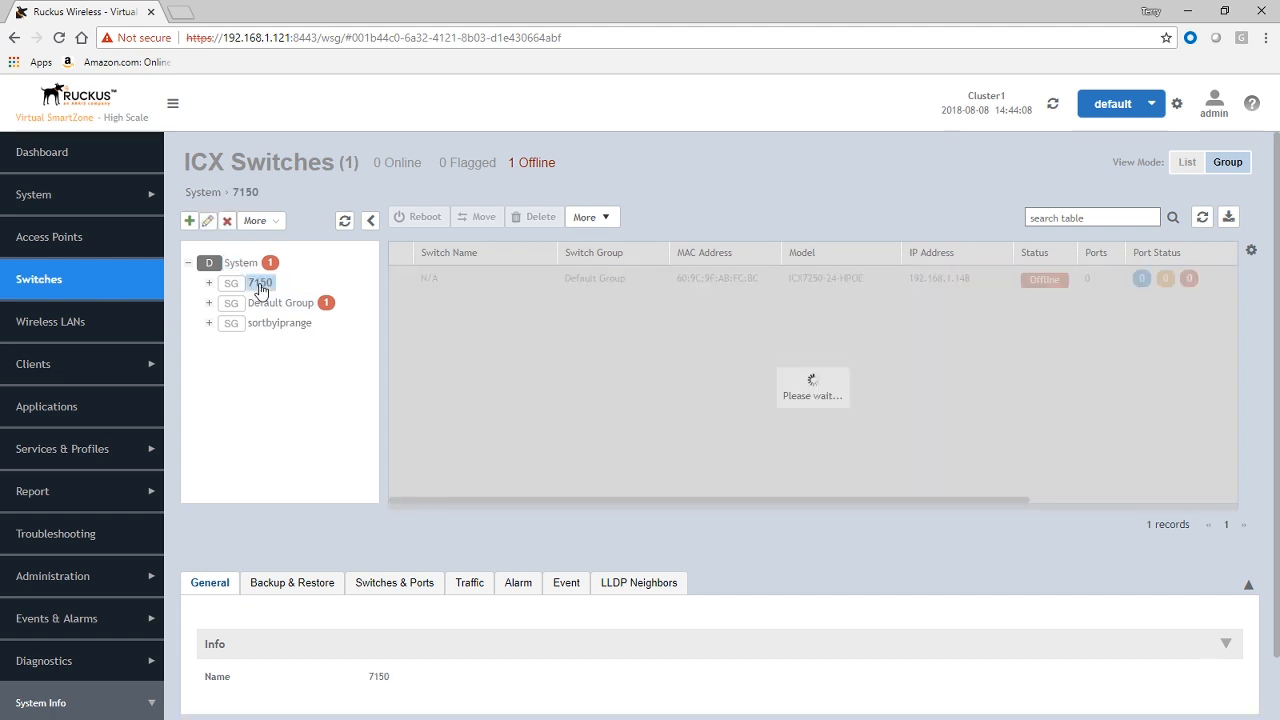
{"action": "left_click", "coordinate": [265, 333]}
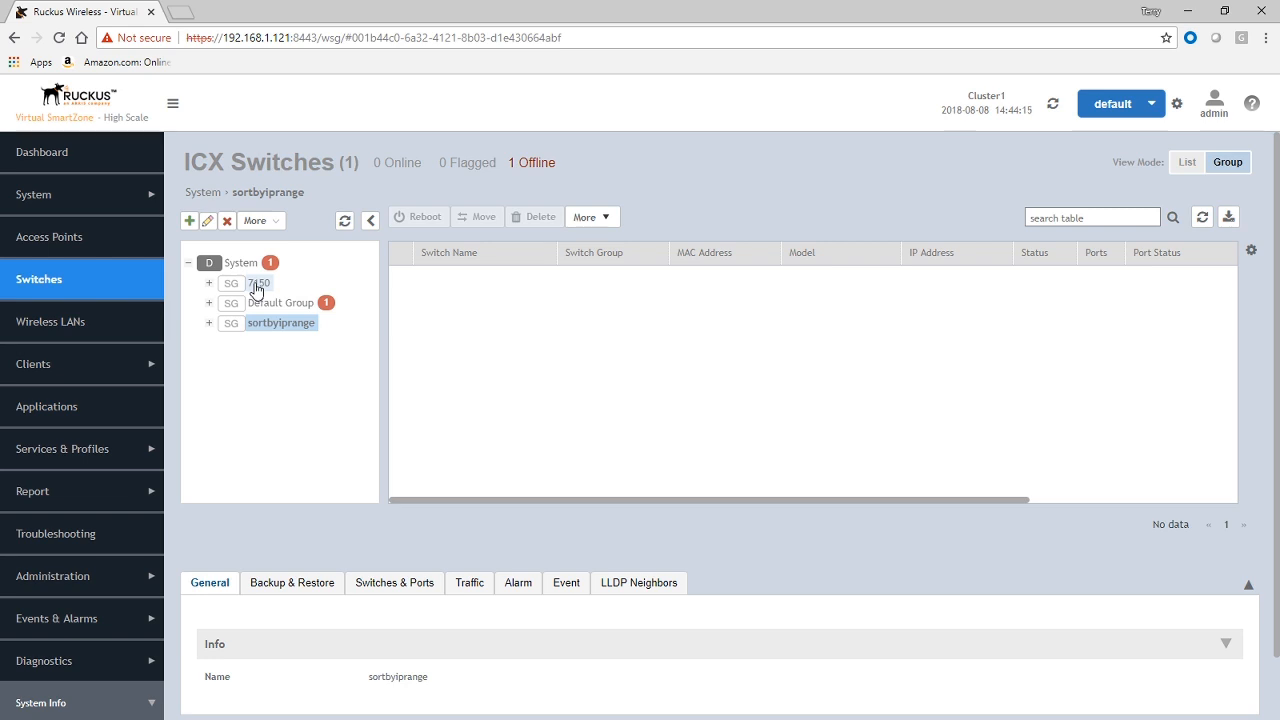
- Start a switch registration rule in the system's switch settings, described as byiprange and assigned to the sortbyiprange group
{"action": "left_click", "coordinate": [35, 195]}
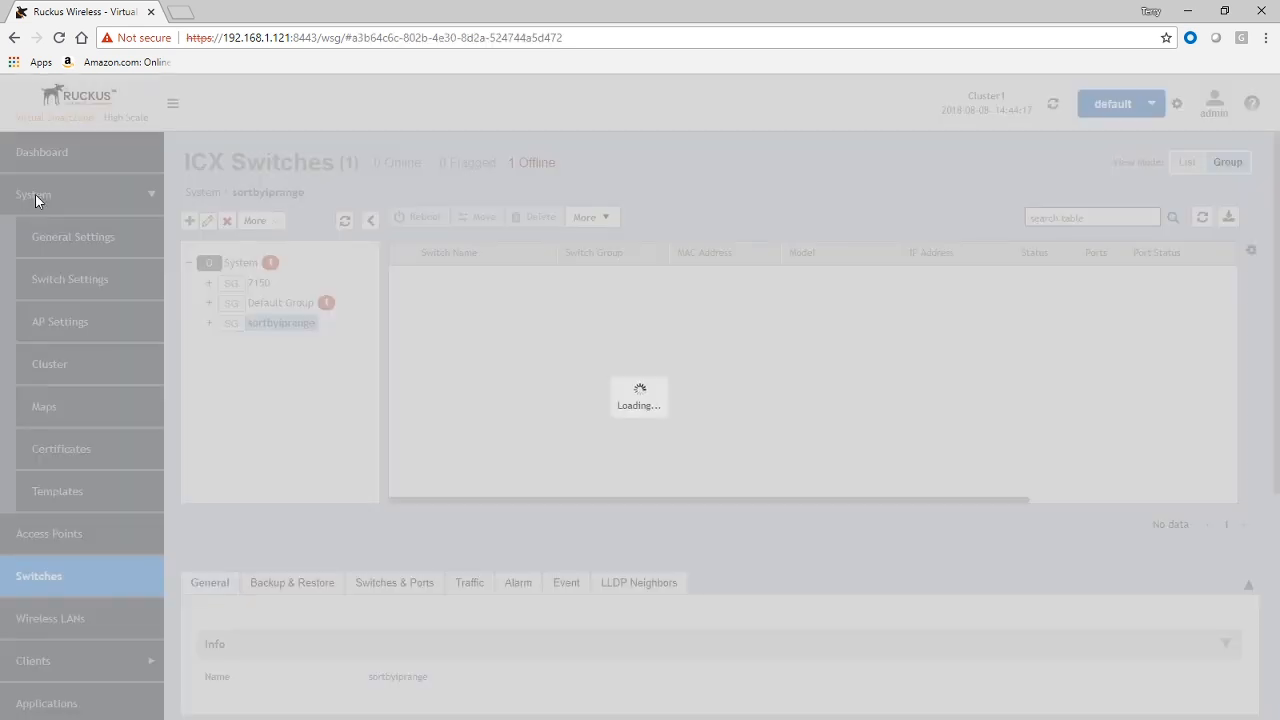
{"action": "left_click", "coordinate": [71, 282]}
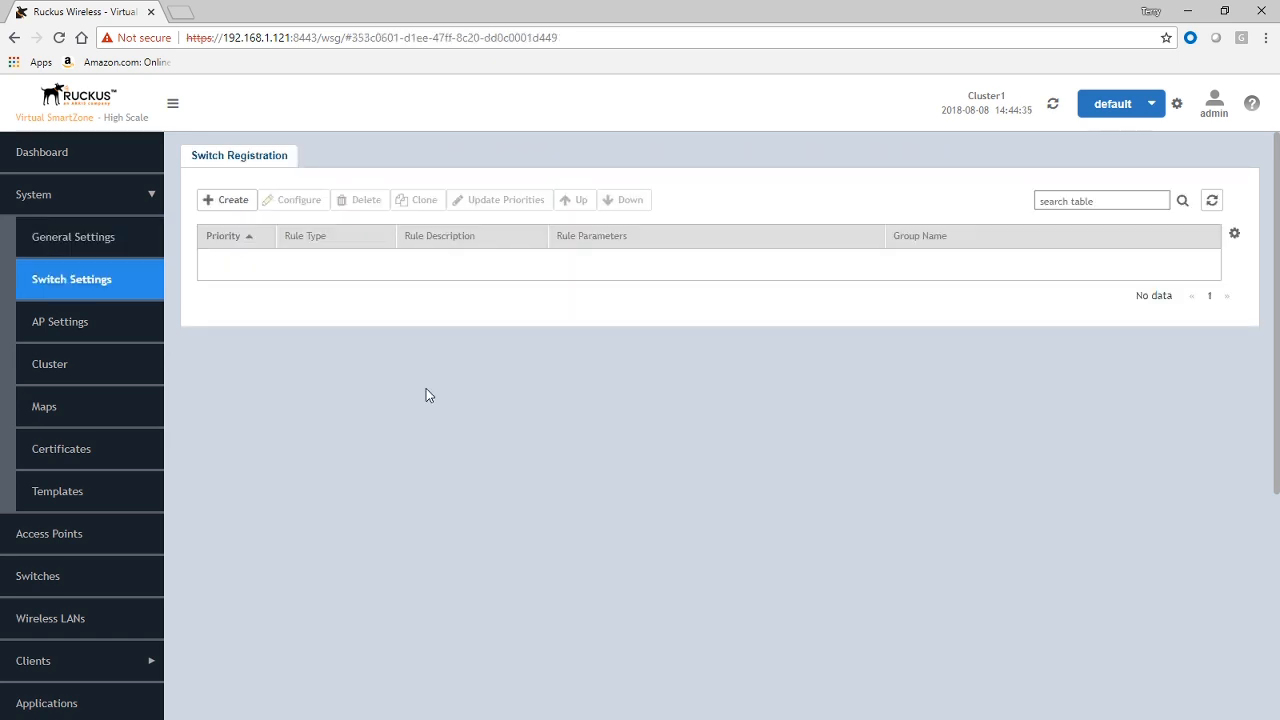
{"action": "left_click", "coordinate": [229, 200]}
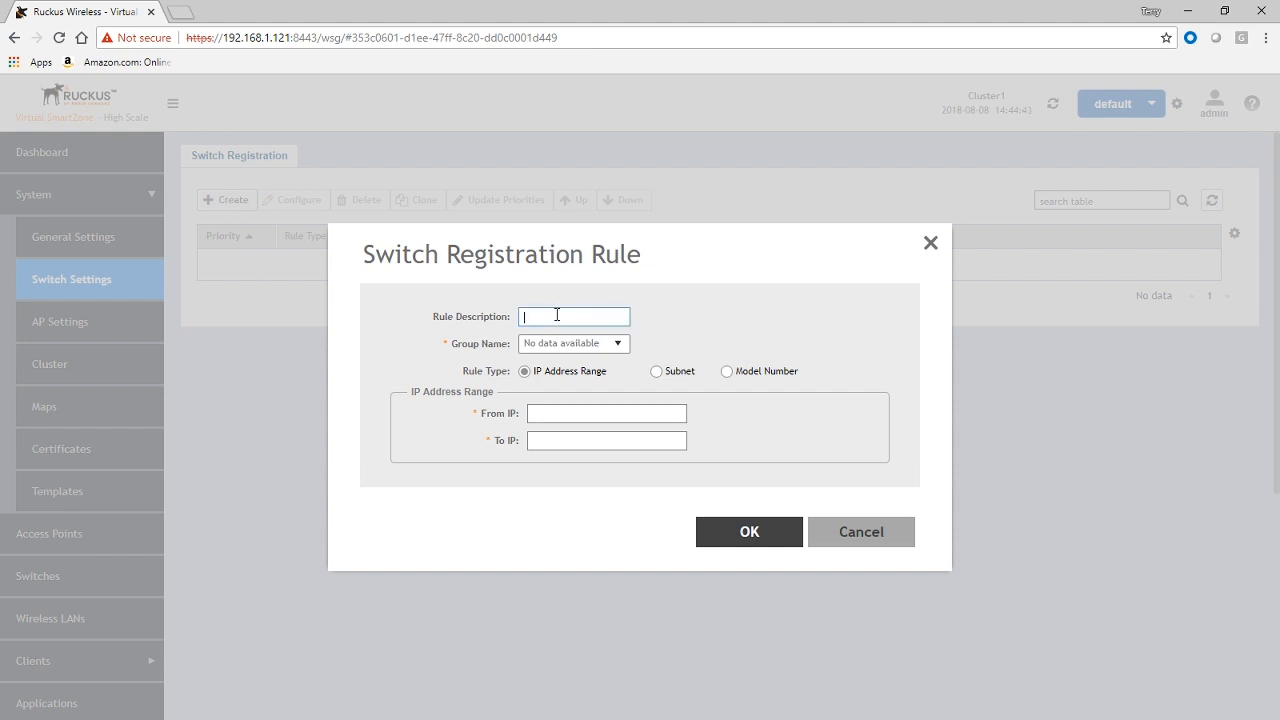
{"action": "type", "text": "byiprange"}
{"action": "left_click", "coordinate": [569, 344]}
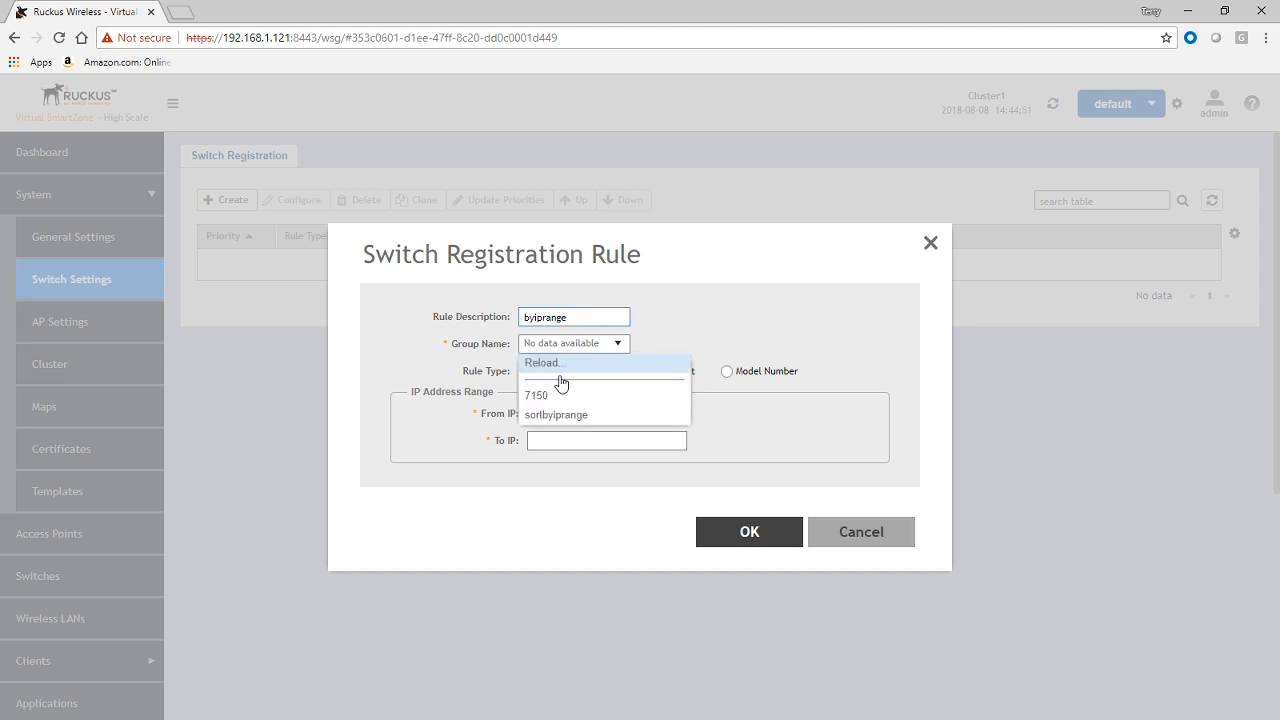
{"action": "left_click", "coordinate": [558, 416]}
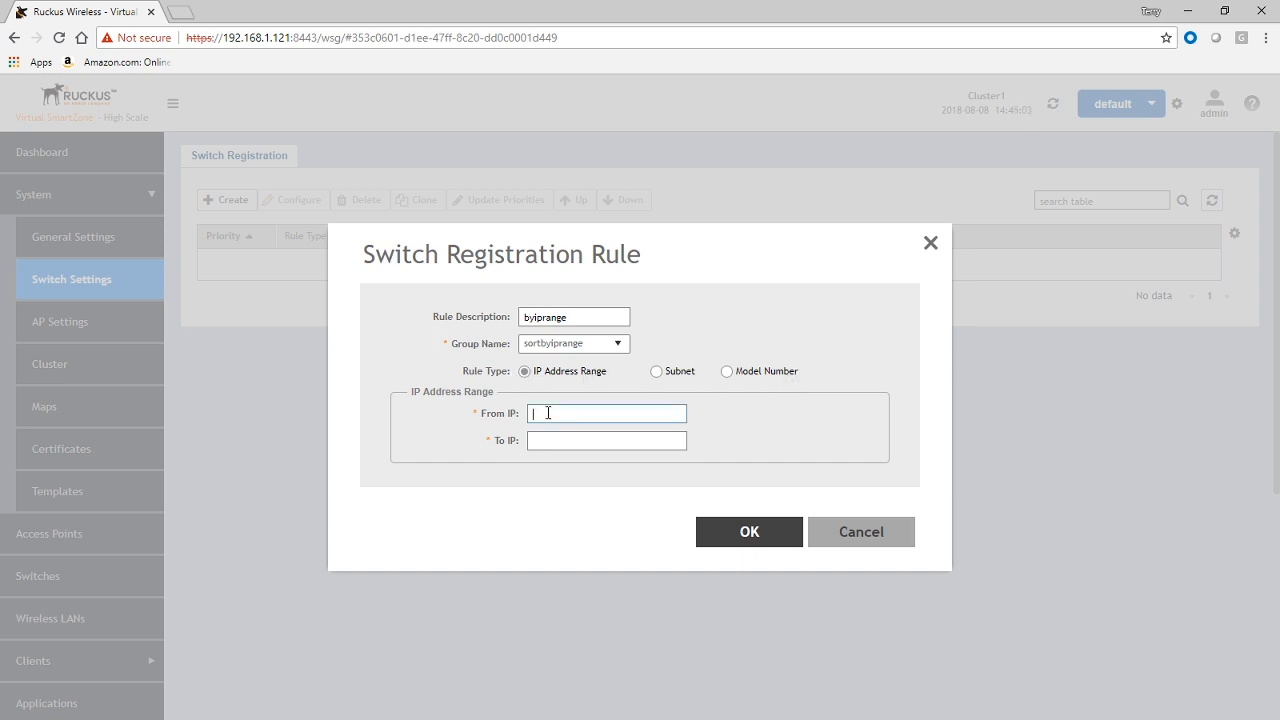
- Set the rule's IP address range from 192.168.1.1 to 192.168.1.100 and save the rule
{"action": "type", "text": "192"}
{"action": "type", "text": ".168.1.1"}
{"action": "type", "text": "192.1"}
{"action": "type", "text": "68.1.100"}
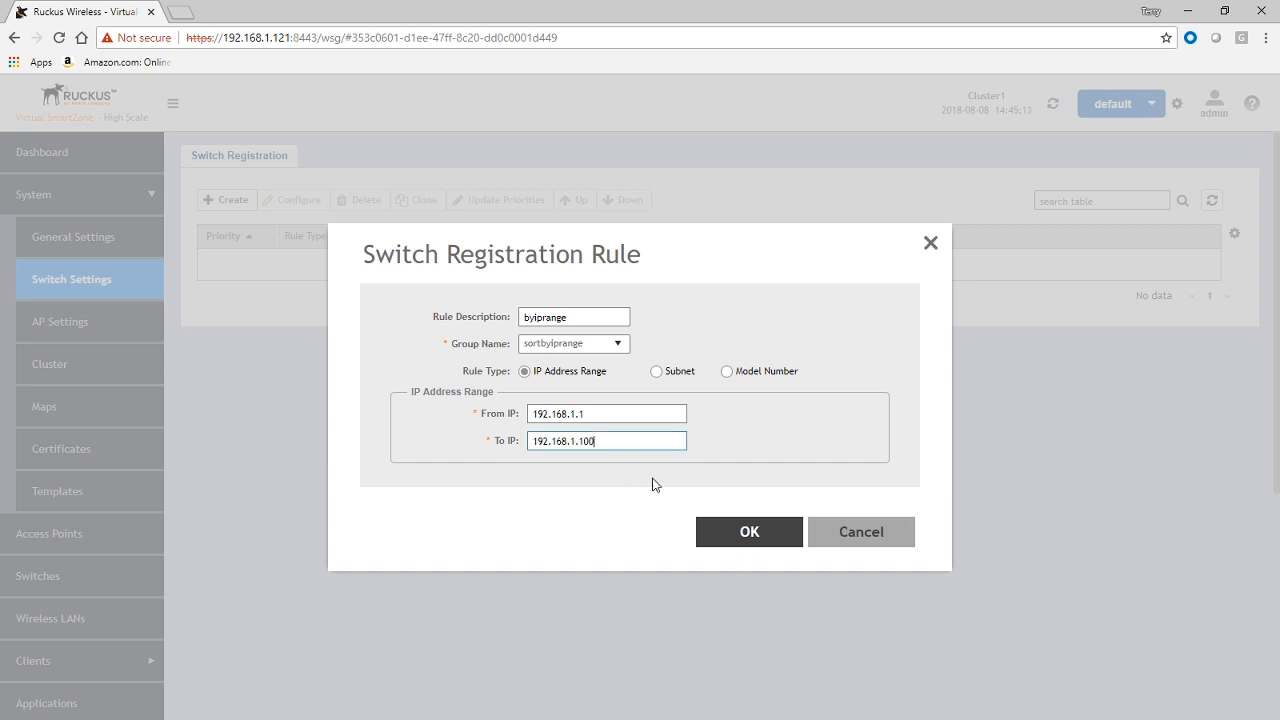
{"action": "left_click", "coordinate": [756, 538]}
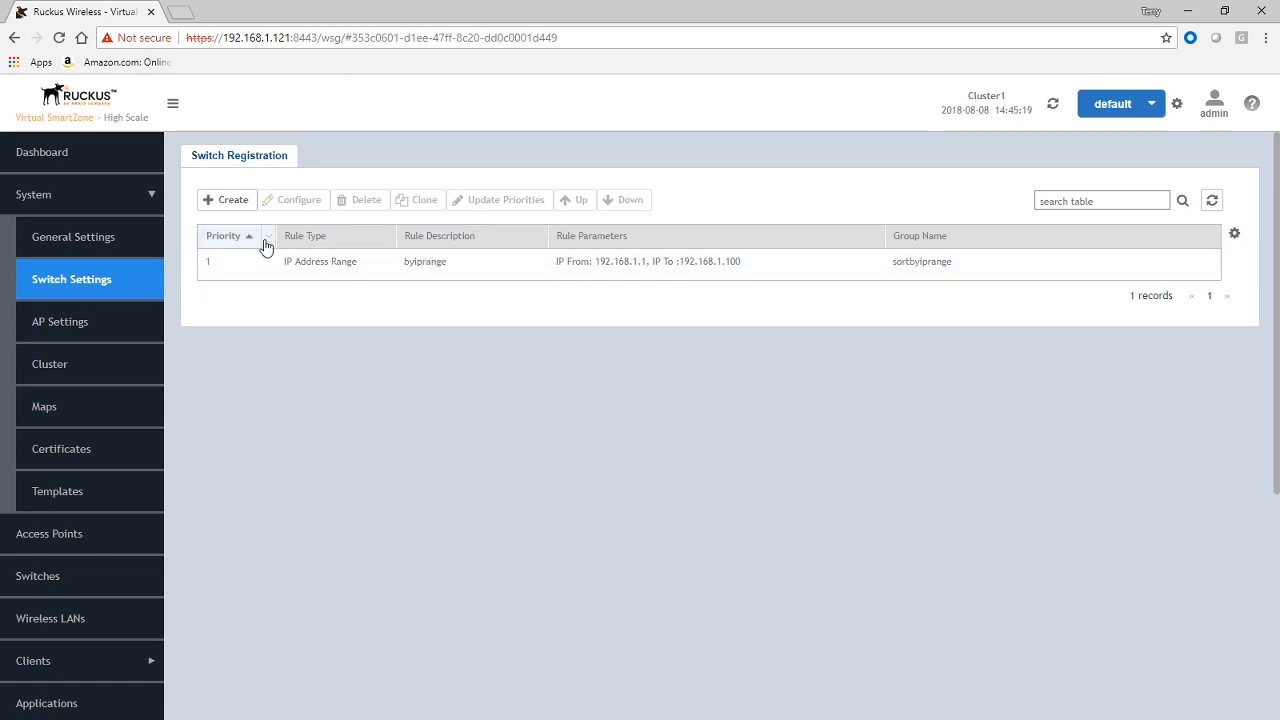
- Create a registration rule described as icx7150 that assigns model number ICX7150-24-POE to the 7150 group
{"action": "left_click", "coordinate": [229, 199]}
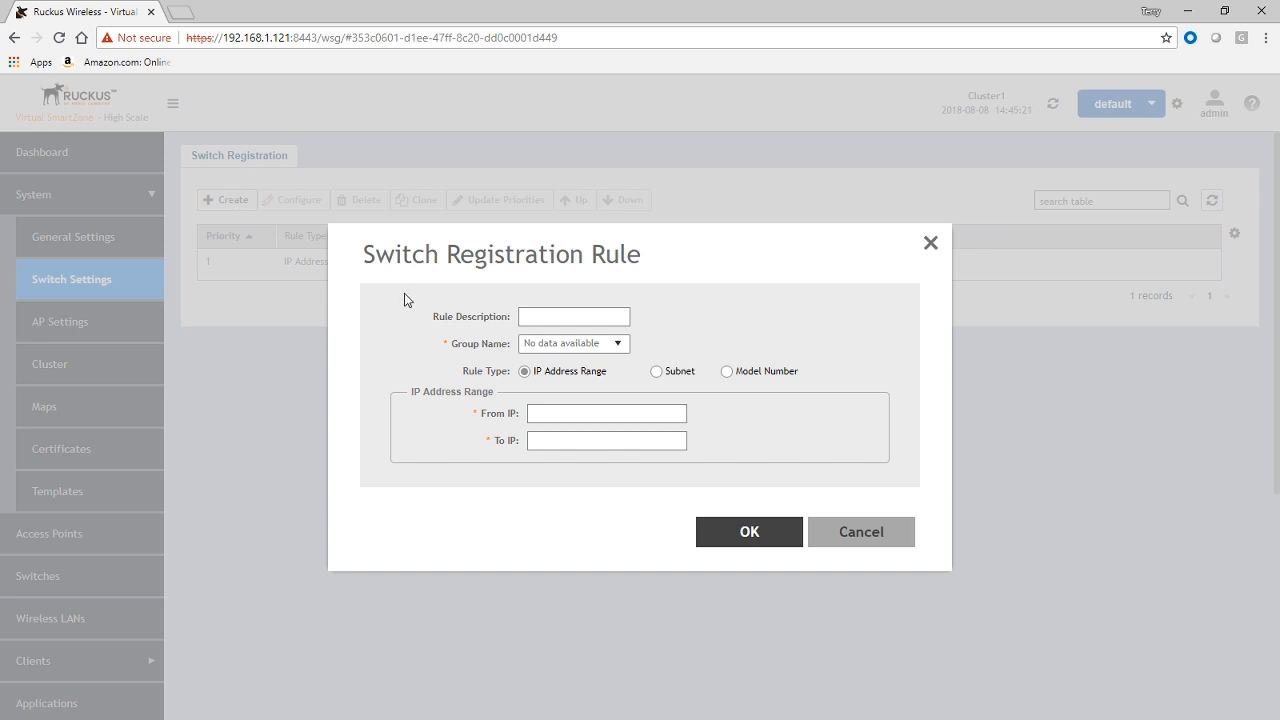
{"action": "left_click", "coordinate": [540, 318]}
{"action": "type", "text": "icx7150"}
{"action": "left_click", "coordinate": [557, 344]}
{"action": "left_click", "coordinate": [551, 399]}
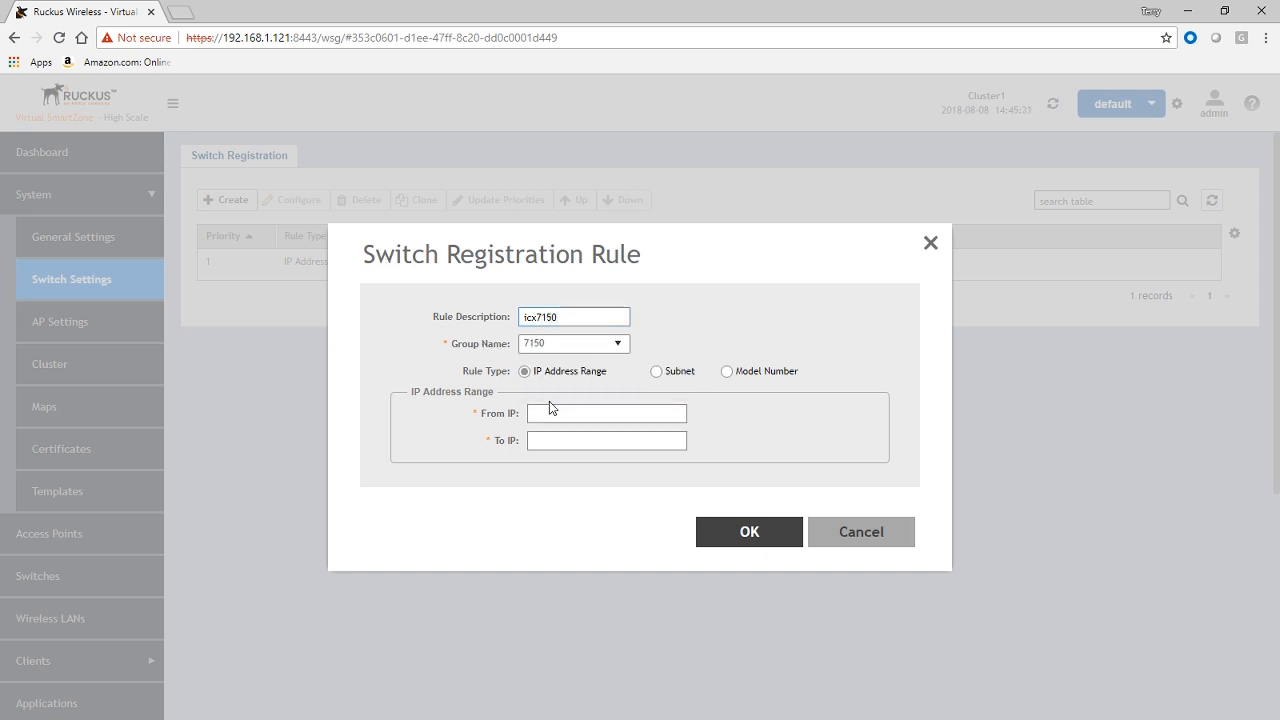
{"action": "left_click", "coordinate": [727, 372]}
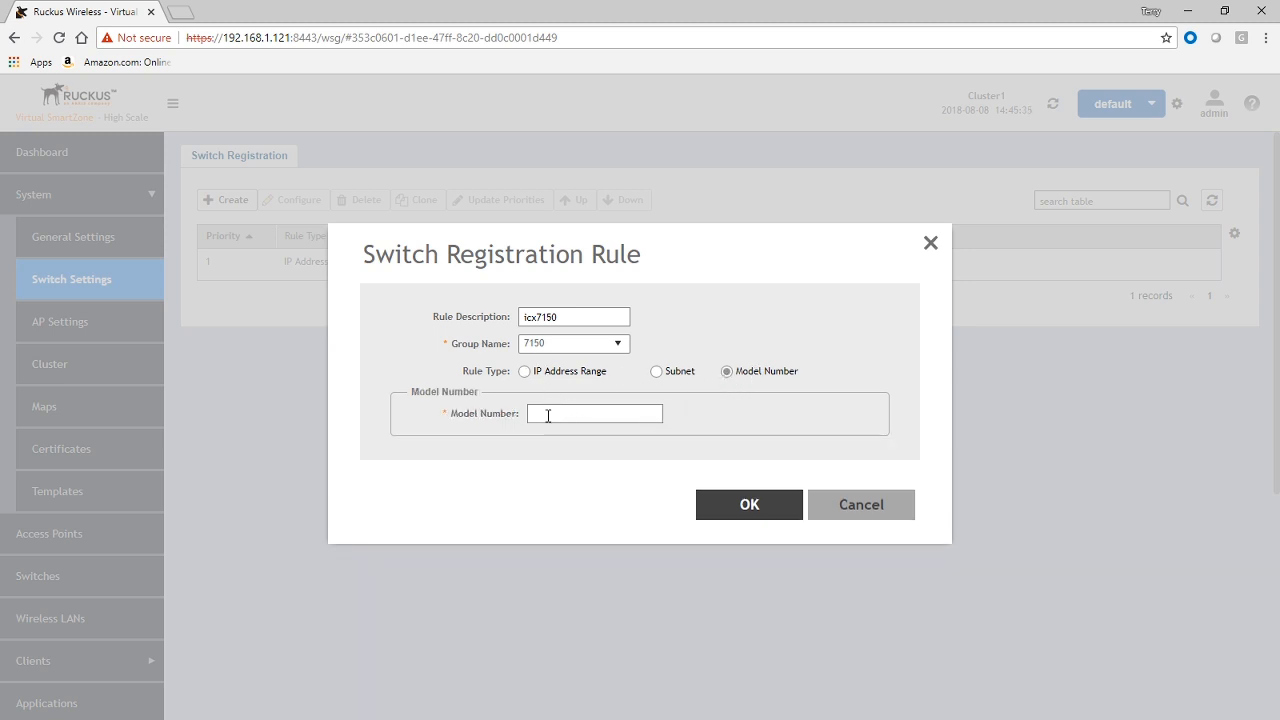
{"action": "type", "text": "ICX7150-24-POE"}
{"action": "left_click", "coordinate": [750, 507]}
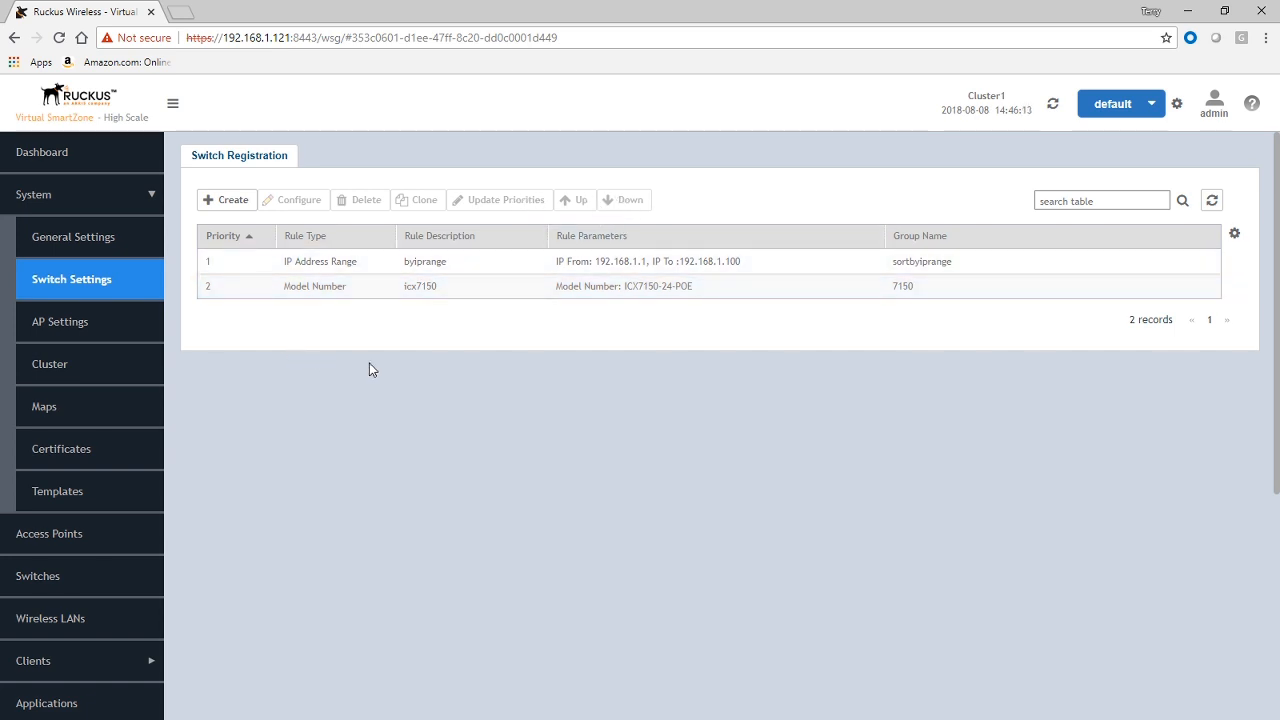
- Review the two switch registration rules and return to the ICX switches overview
{"action": "left_click", "coordinate": [353, 260]}
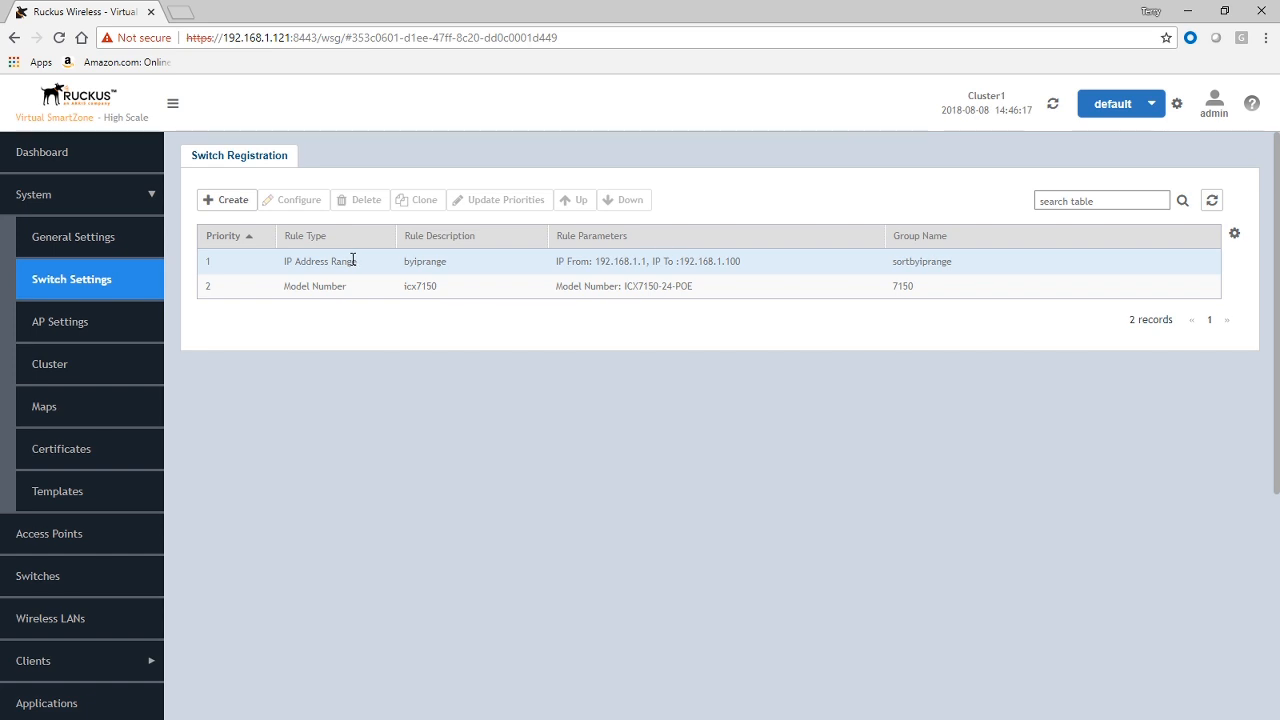
{"action": "left_click", "coordinate": [346, 289]}
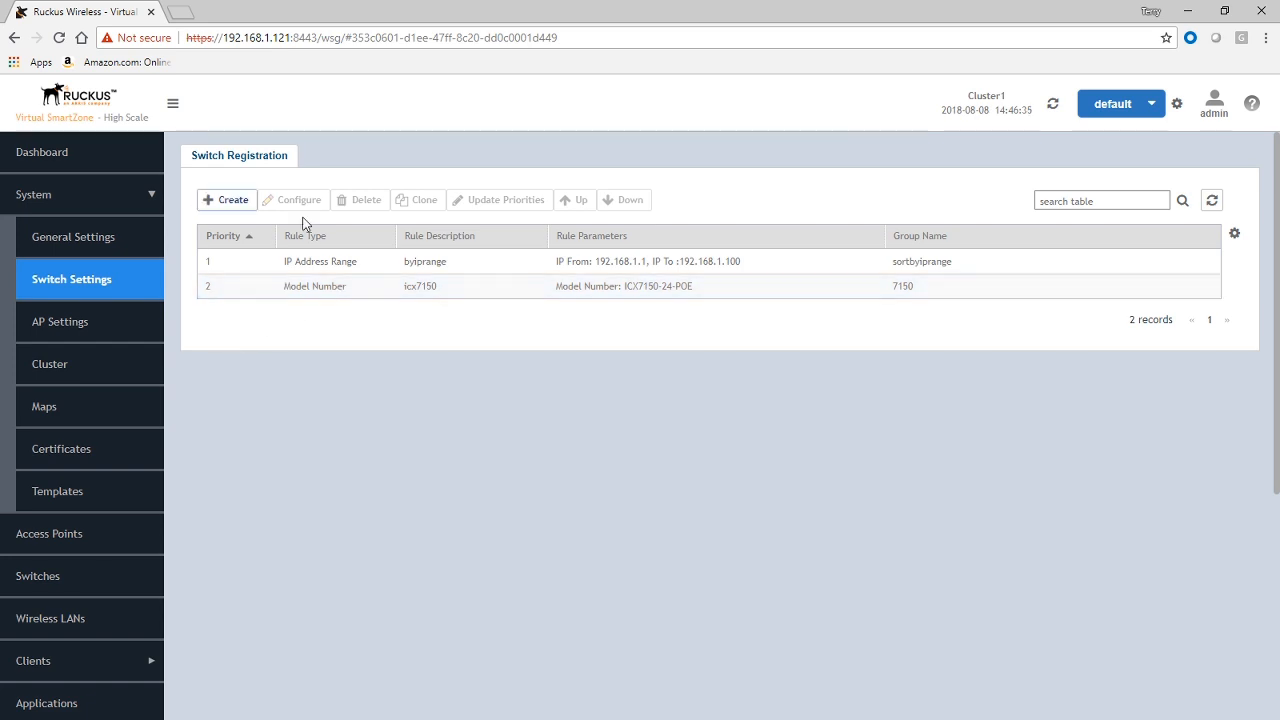
{"action": "left_click", "coordinate": [44, 578]}
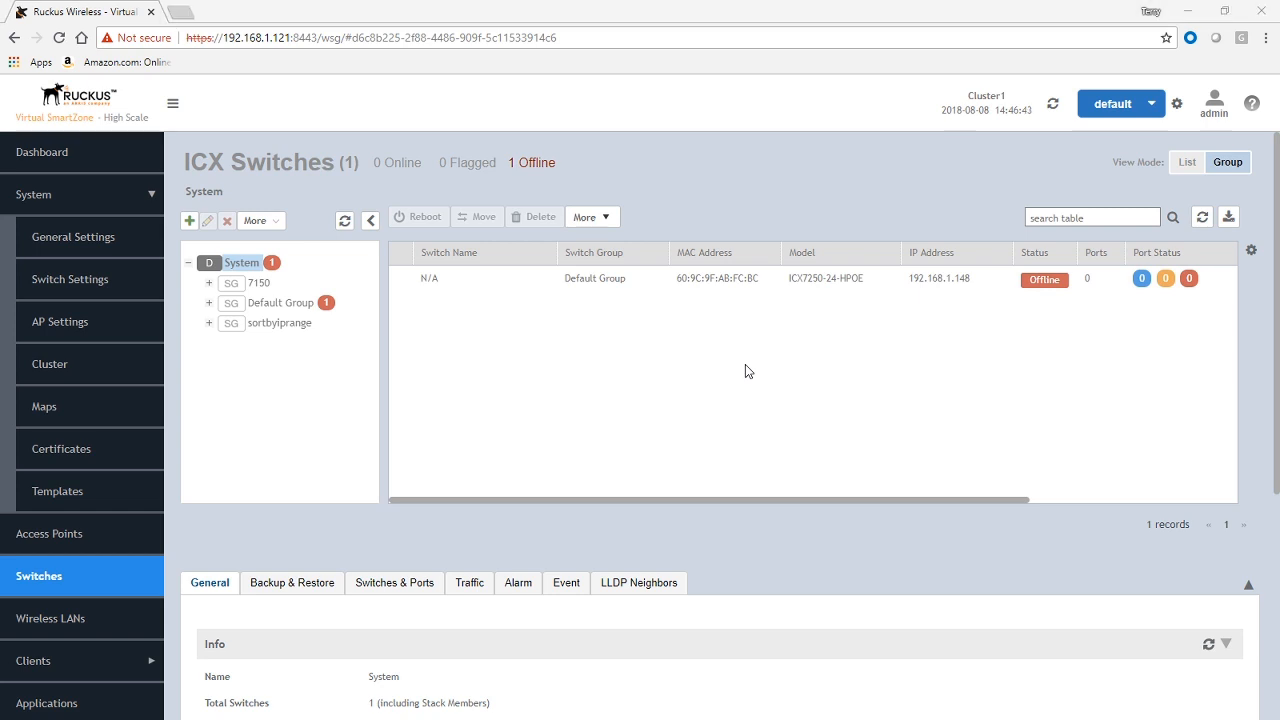
- Switch to SecureCRT and run "config t" and "no sz disable" on the ICX7450-24P-Router in the serial-com4 session
{"action": "key", "text": "alt+Tab"}
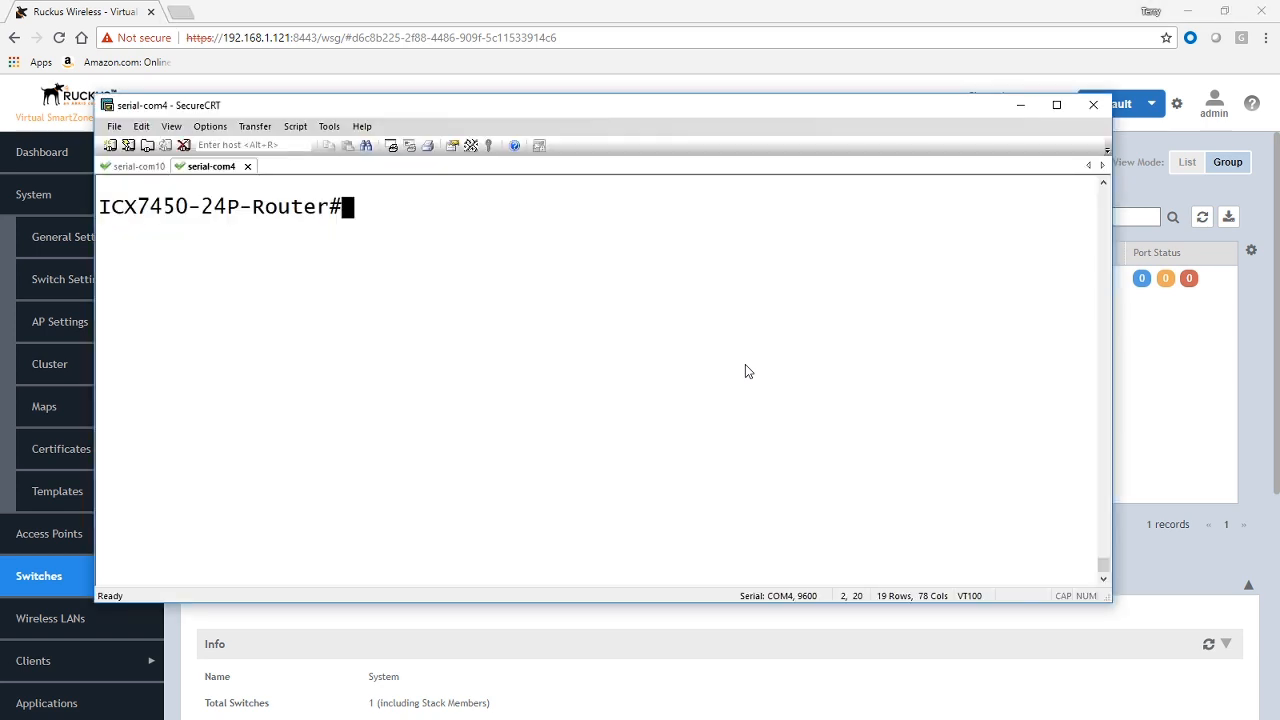
{"action": "key", "text": "Return"}
{"action": "type", "text": "config t"}
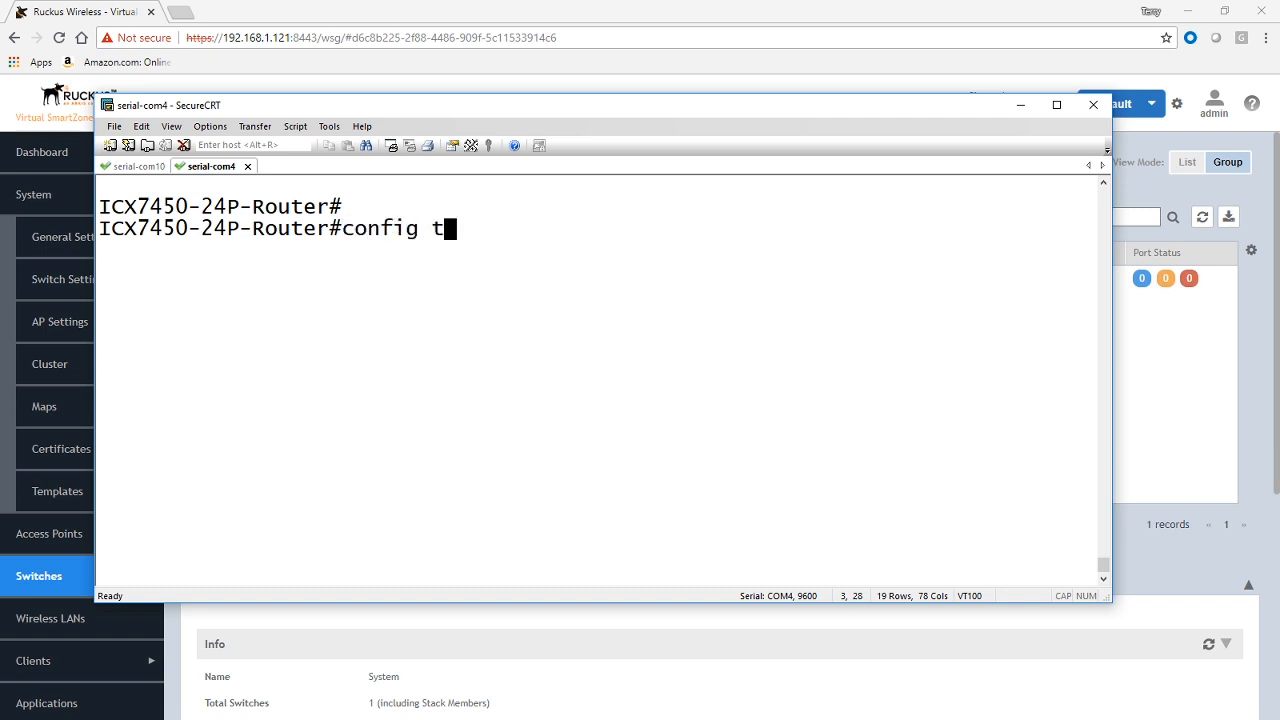
{"action": "key", "text": "Return"}
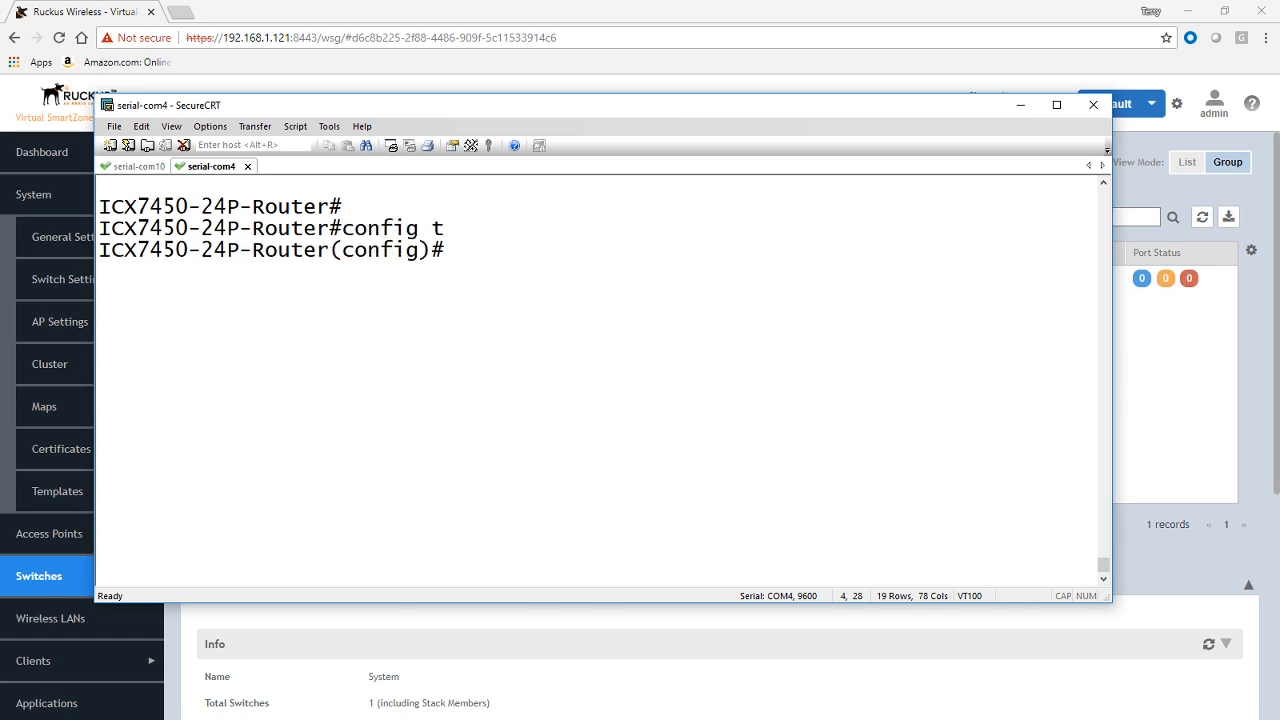
{"action": "type", "text": "no sz disable"}
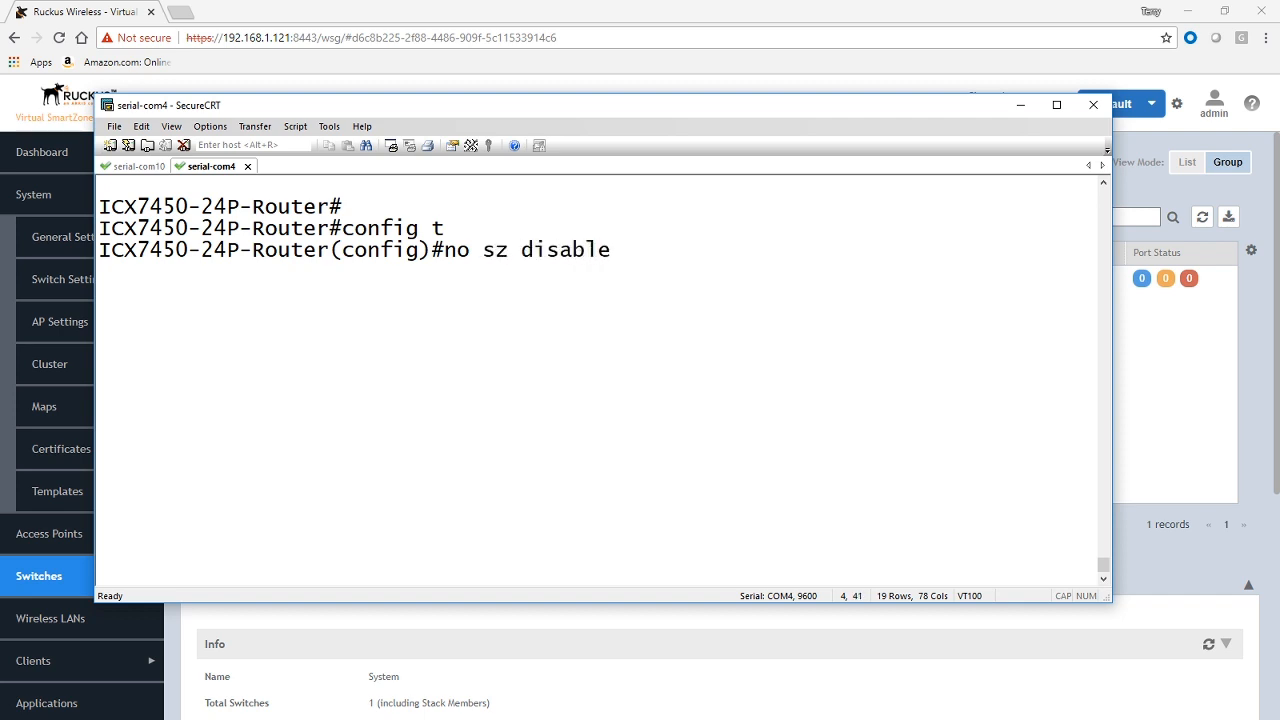
{"action": "key", "text": "Return"}
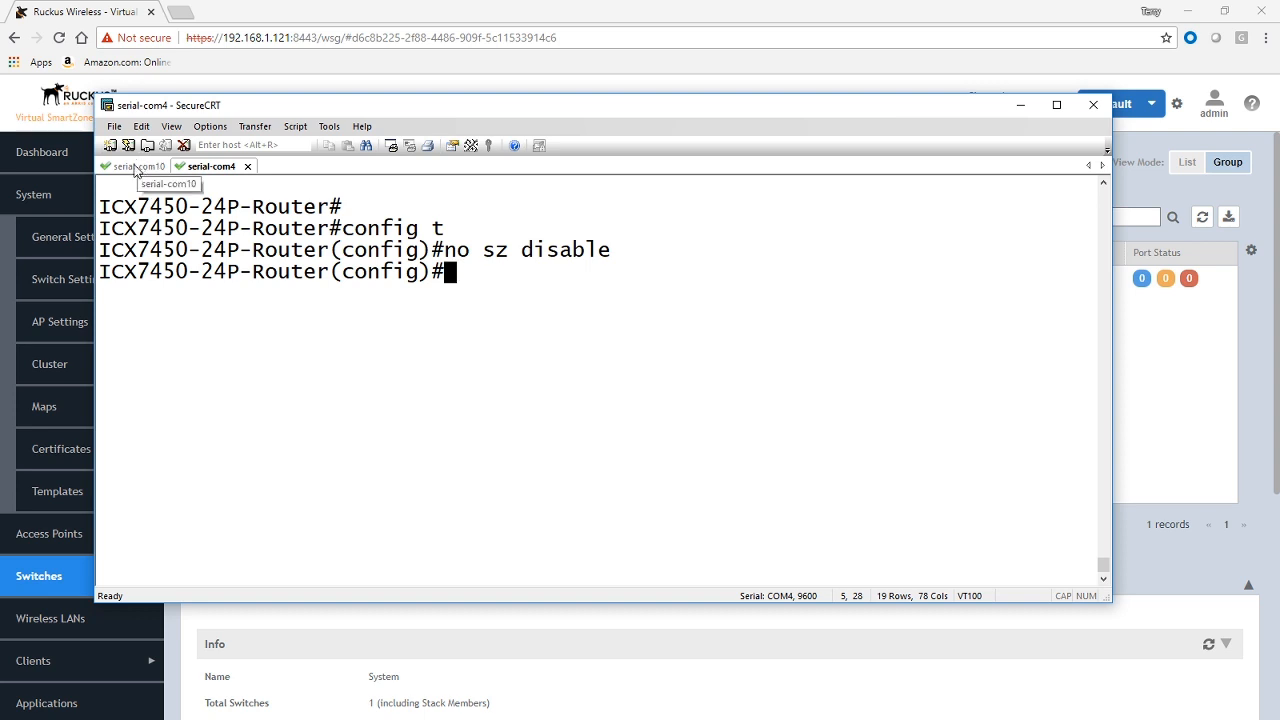
- Run "config t" and "no sz disable" on the ICX7150-24P Router in the serial-com10 session
{"action": "left_click", "coordinate": [137, 167]}
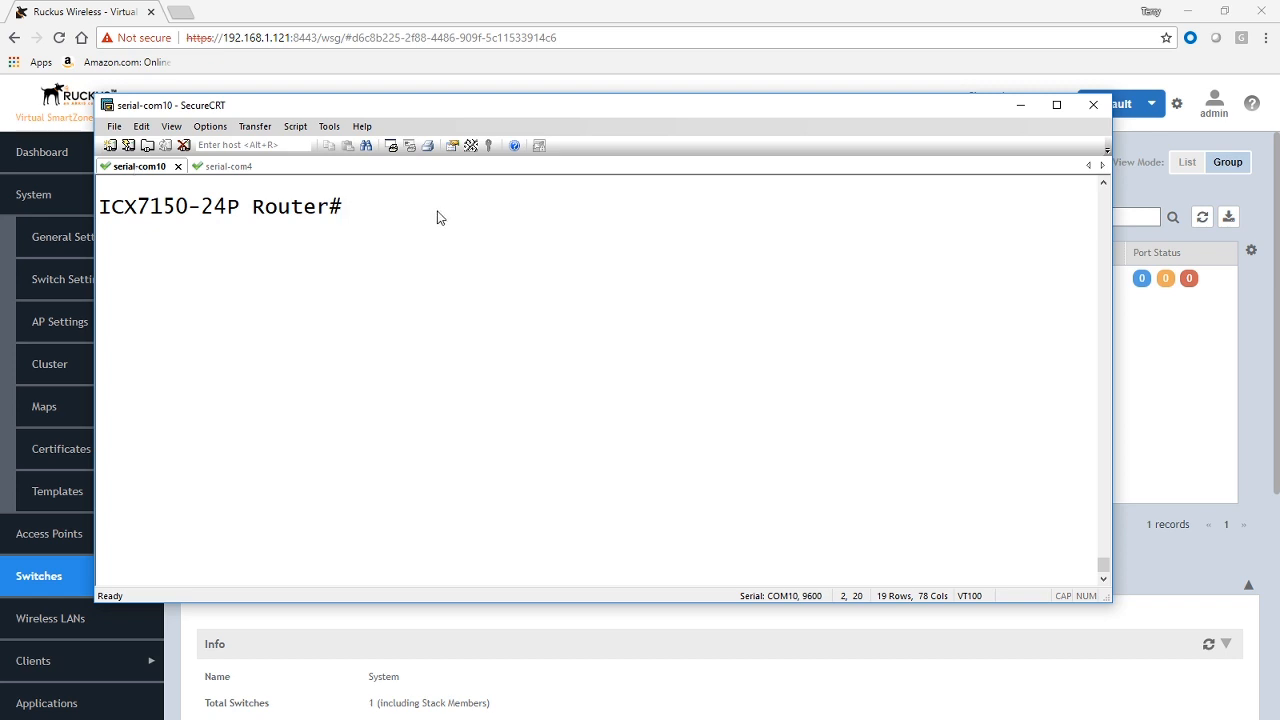
{"action": "type", "text": "fig t"}
{"action": "key", "text": "Return"}
{"action": "type", "text": "no sz disable"}
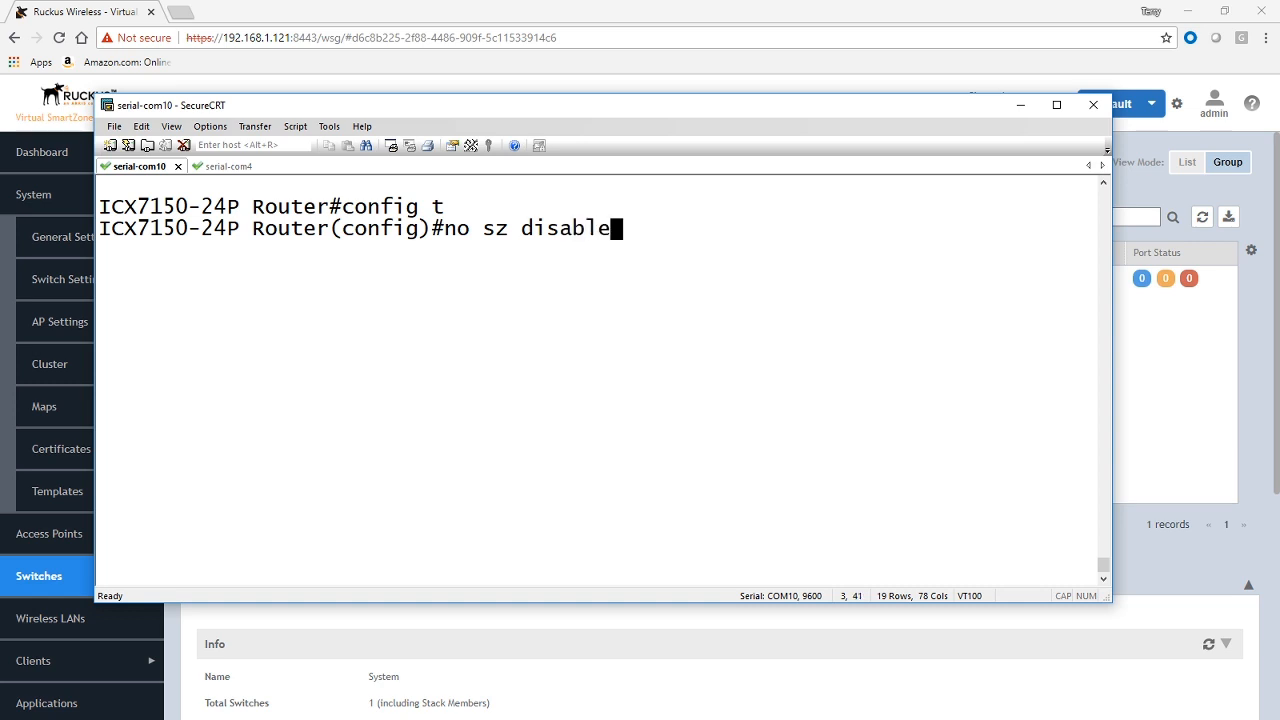
{"action": "key", "text": "Return"}
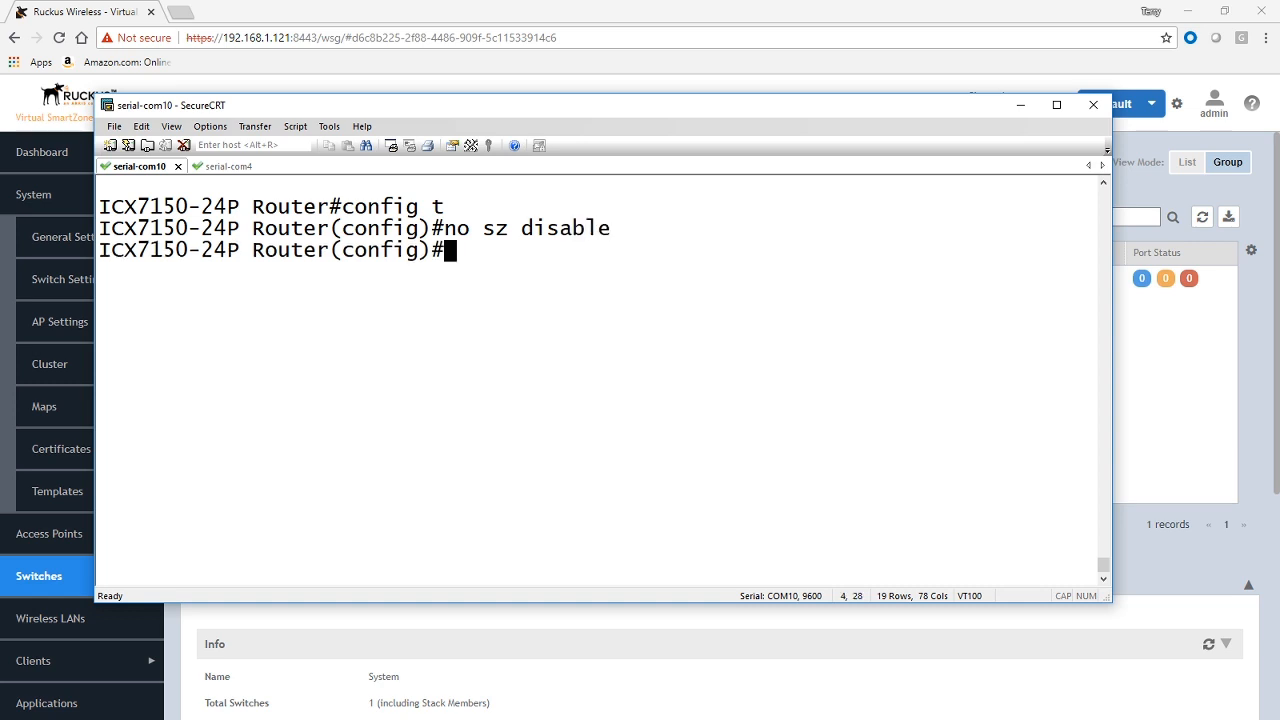
{"action": "key", "text": "Return"}
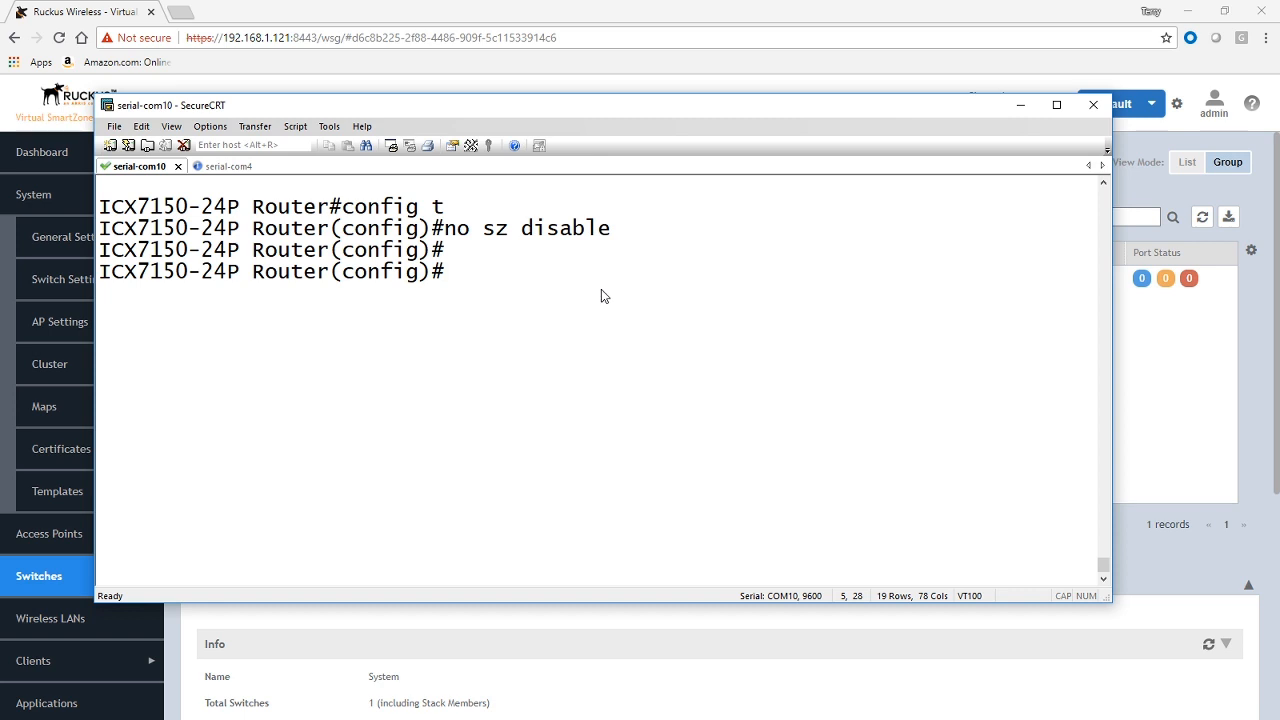
- Display the ICX7150's log with "show log", and switch back to the SmartZone switches page in the browser
{"action": "type", "text": "show l"}
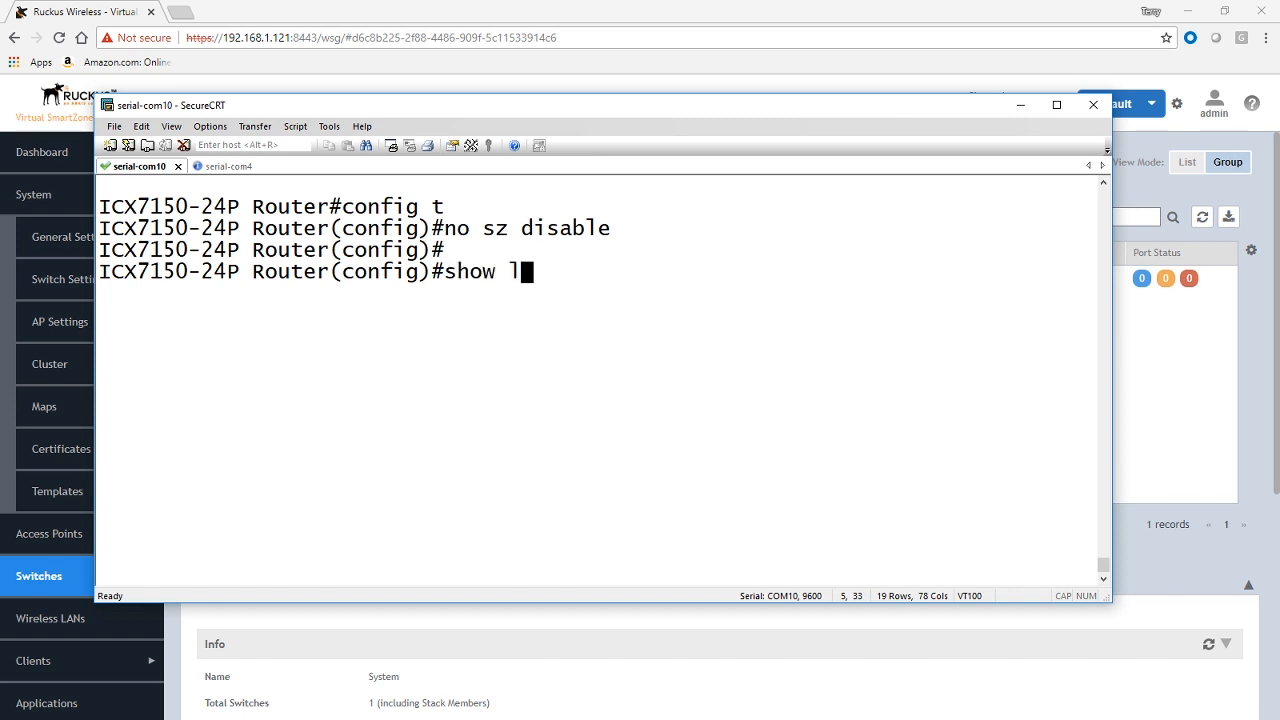
{"action": "type", "text": "og"}
{"action": "key", "text": "Return"}
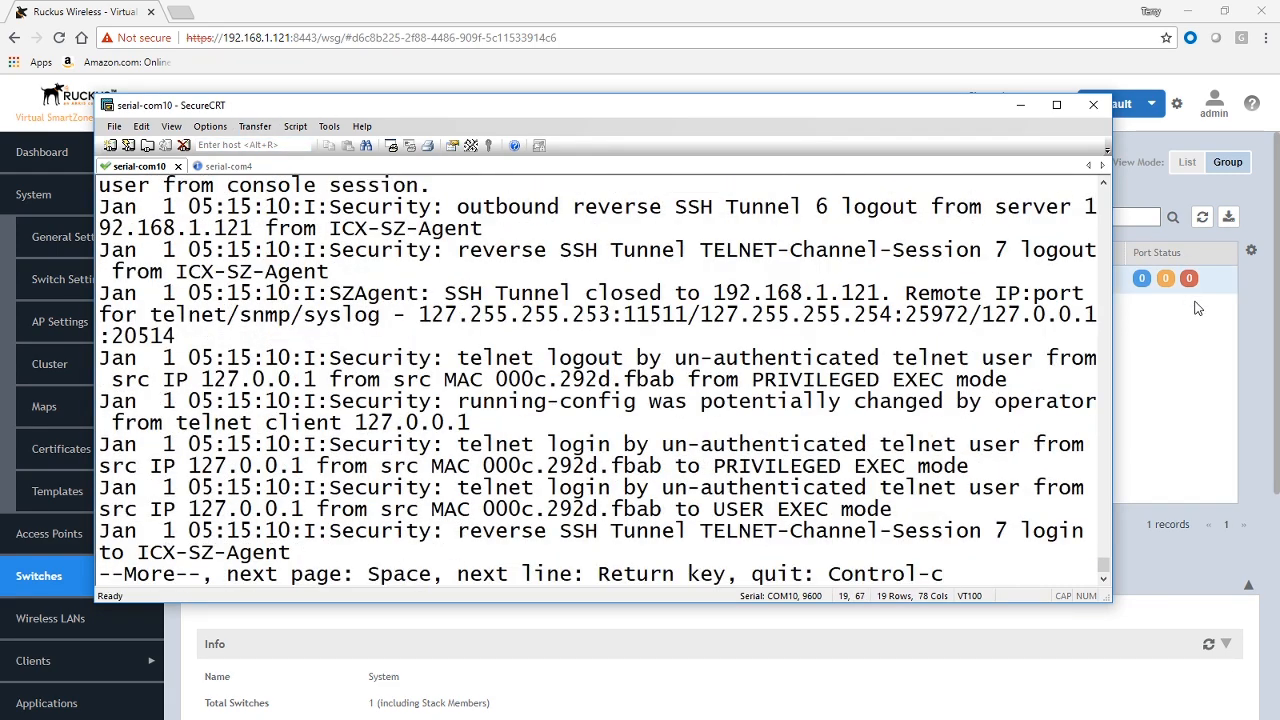
{"action": "left_click", "coordinate": [1180, 366]}
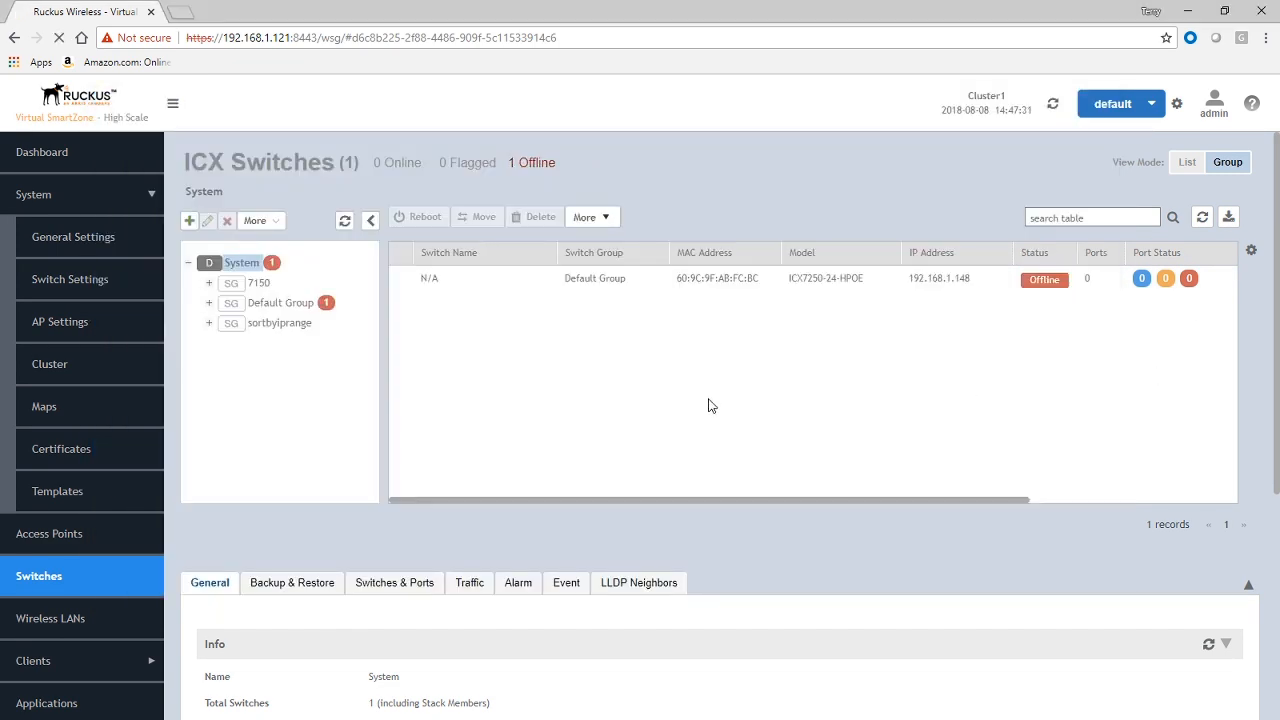